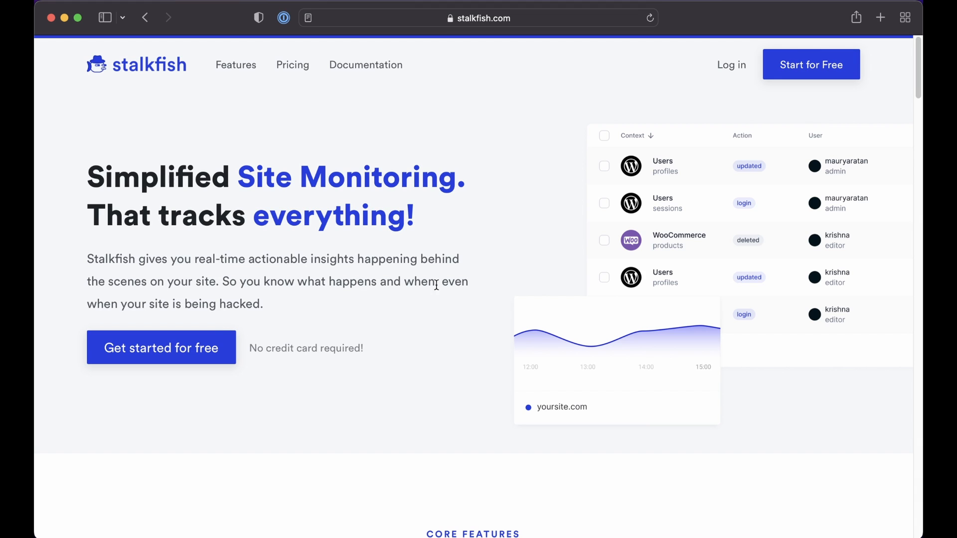
Sign up for a free Stalkfish account with Google, using the listed Google account.
left_click(794, 79)
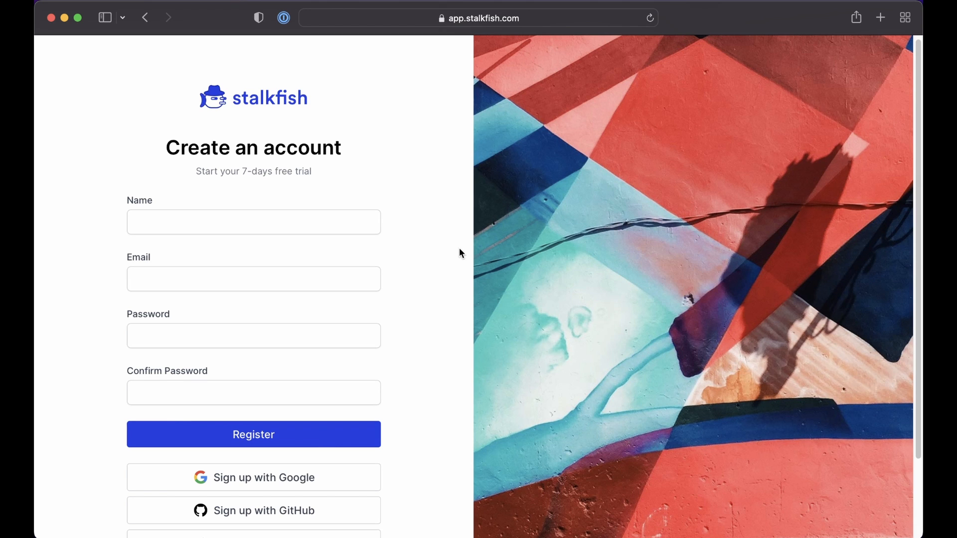
scroll(389, 321, "down", 4)
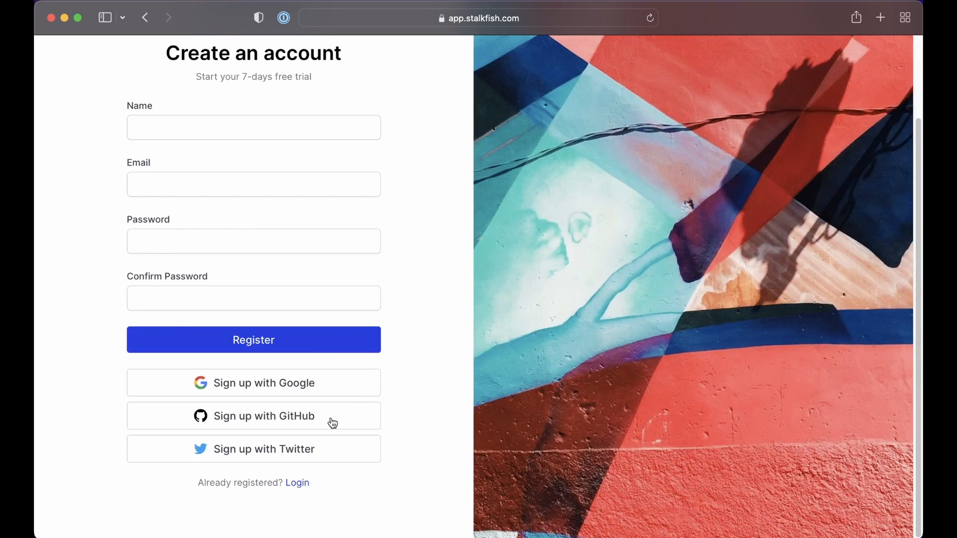
left_click(300, 392)
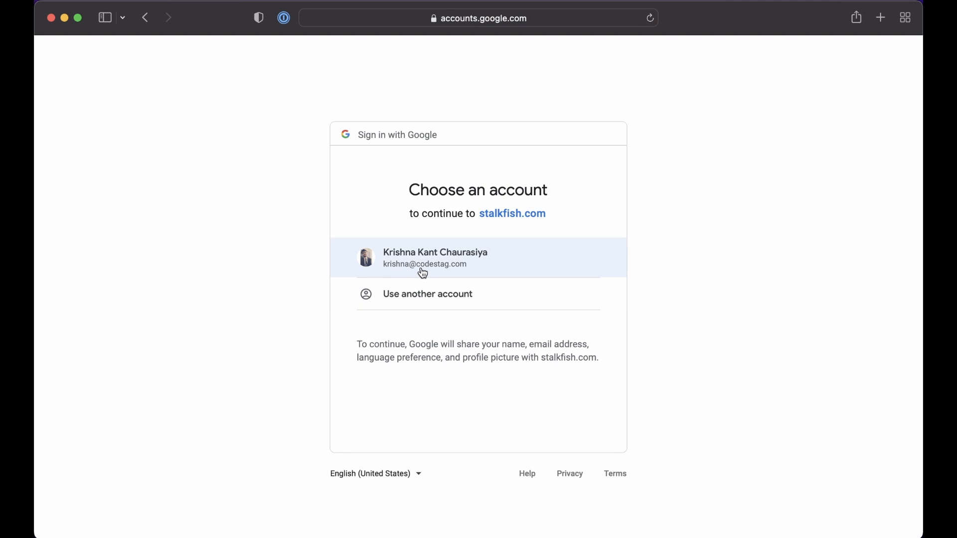
left_click(427, 271)
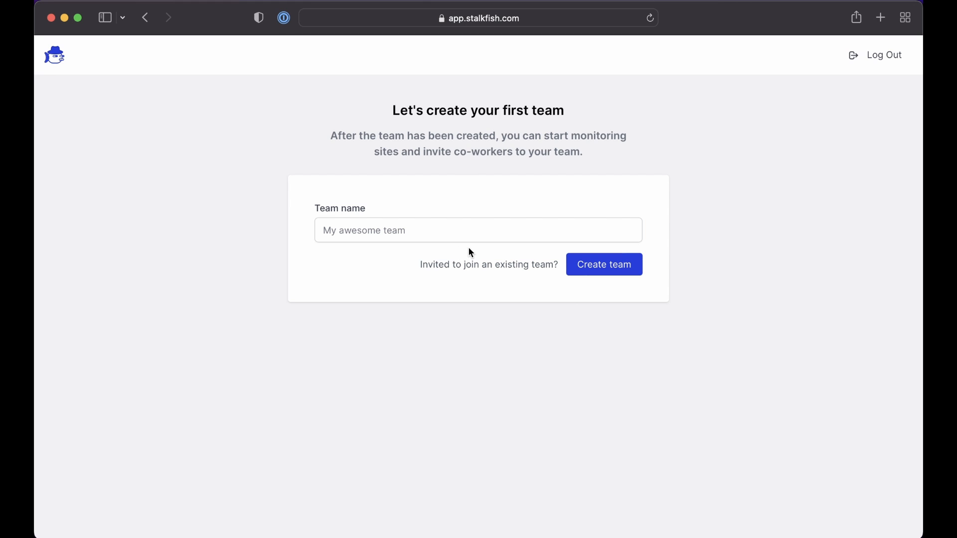
Create the first team with the name "Team Stalkfish".
left_click(490, 237)
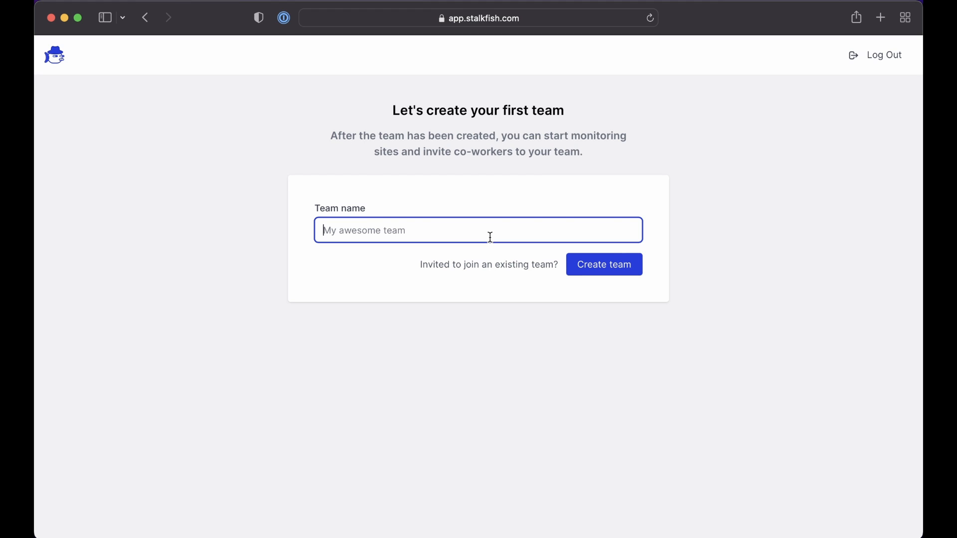
type("Team Stalkfish")
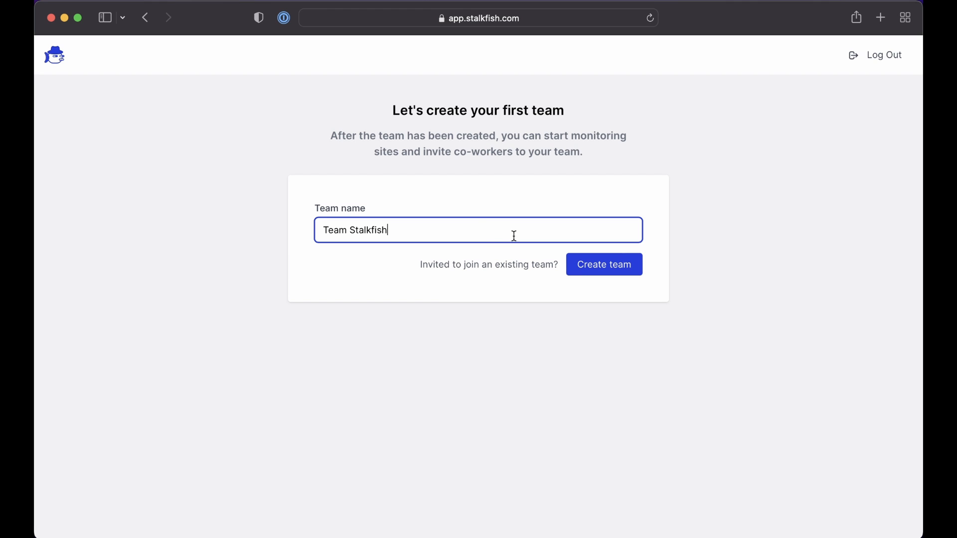
left_click(596, 266)
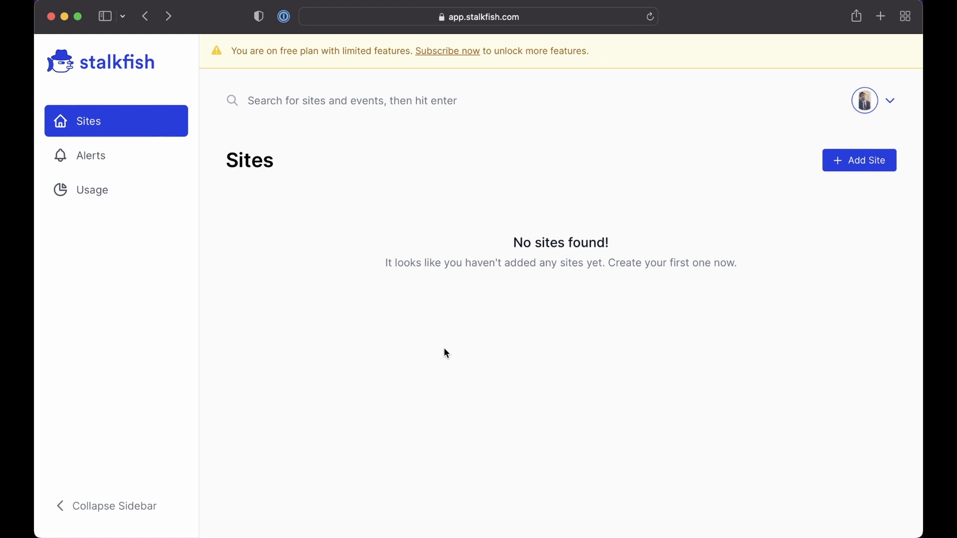
left_click(867, 160)
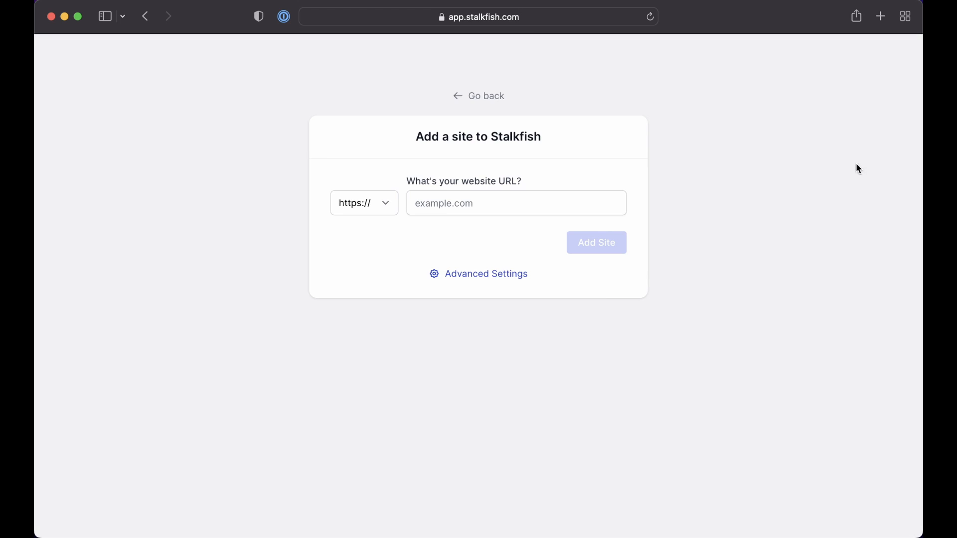
left_click(504, 207)
type("dev.d")
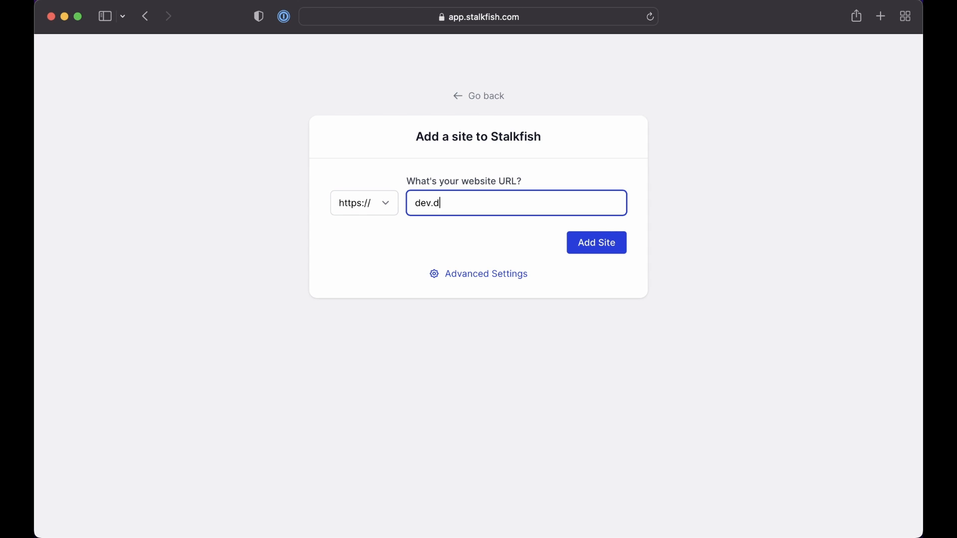
type("ashwork.xyz")
left_click(608, 253)
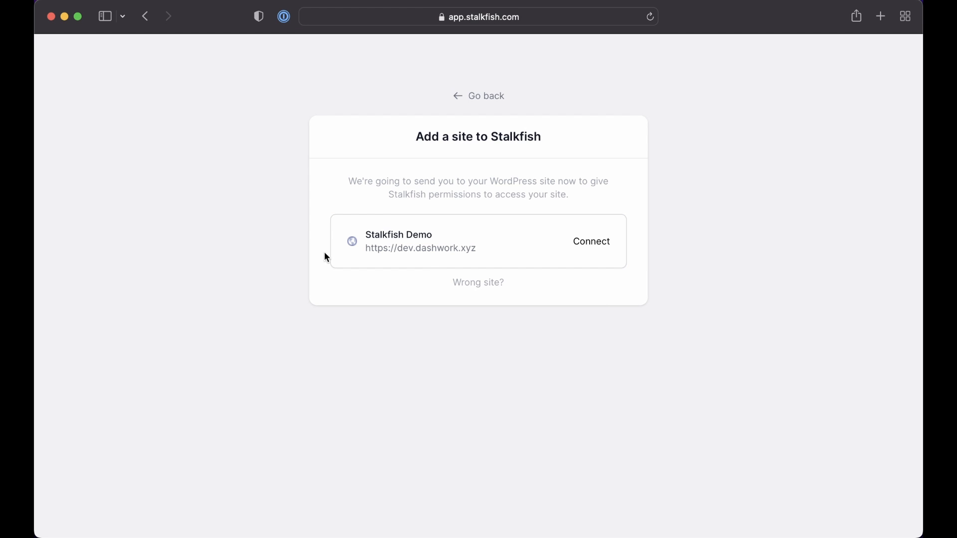
Connect the site, logging in to WordPress with the saved username and password, and approve Stalkfish's access.
left_click(593, 251)
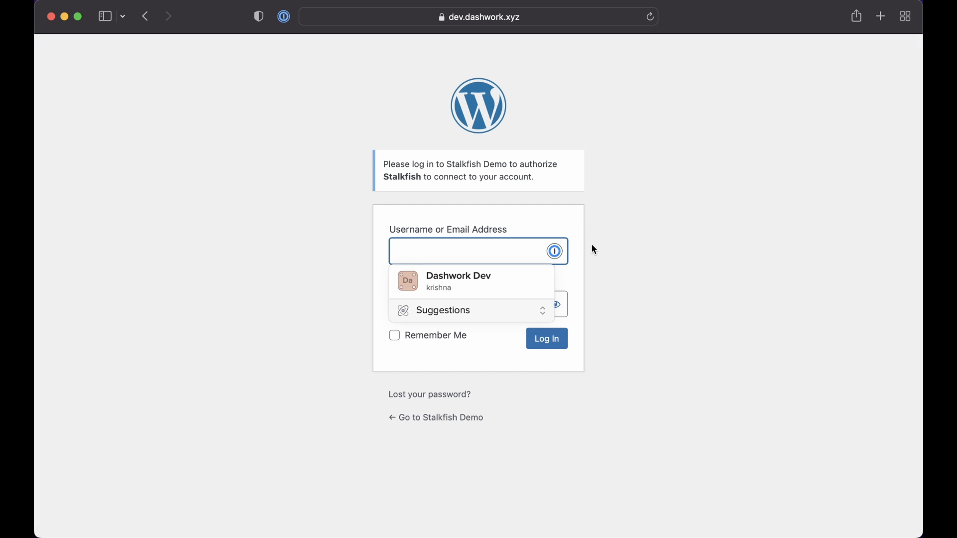
left_click(511, 285)
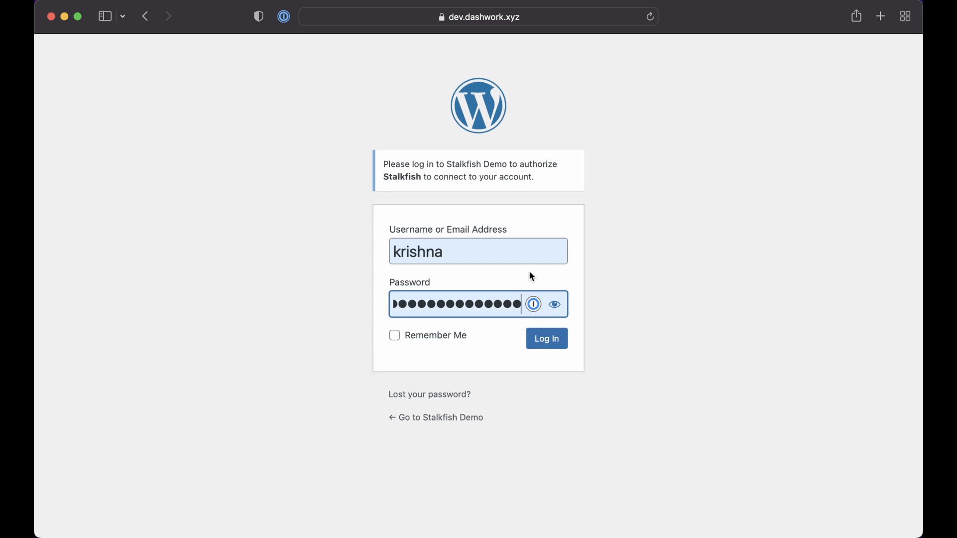
left_click(570, 344)
left_click(556, 339)
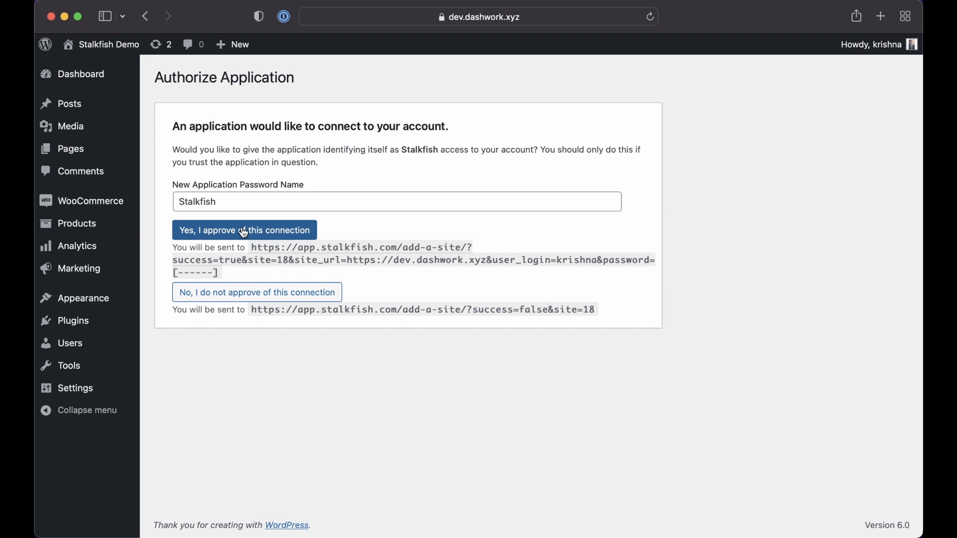
left_click(245, 230)
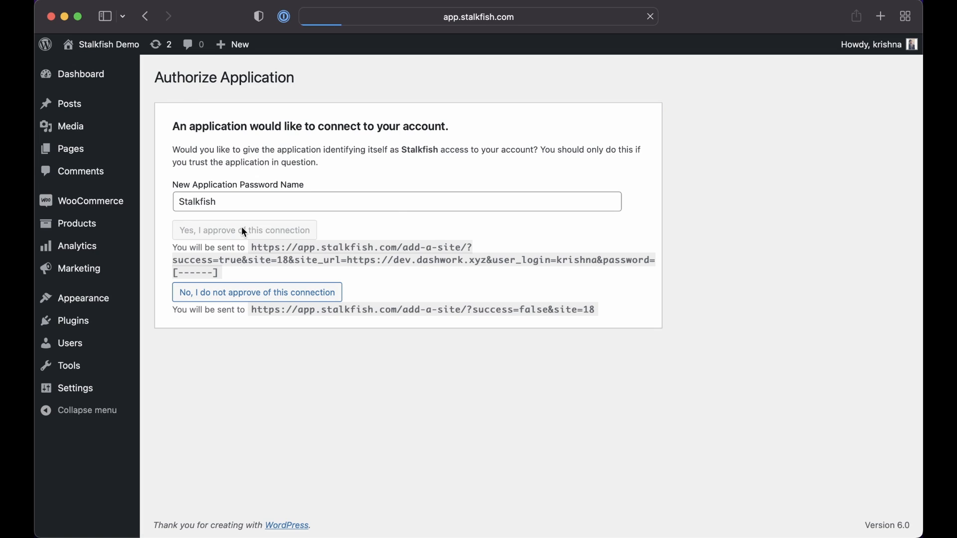
Confirm Asia/Kolkata as the site timezone with the default admin URL, and install the Stalkfish plugin on the site.
left_click(425, 228)
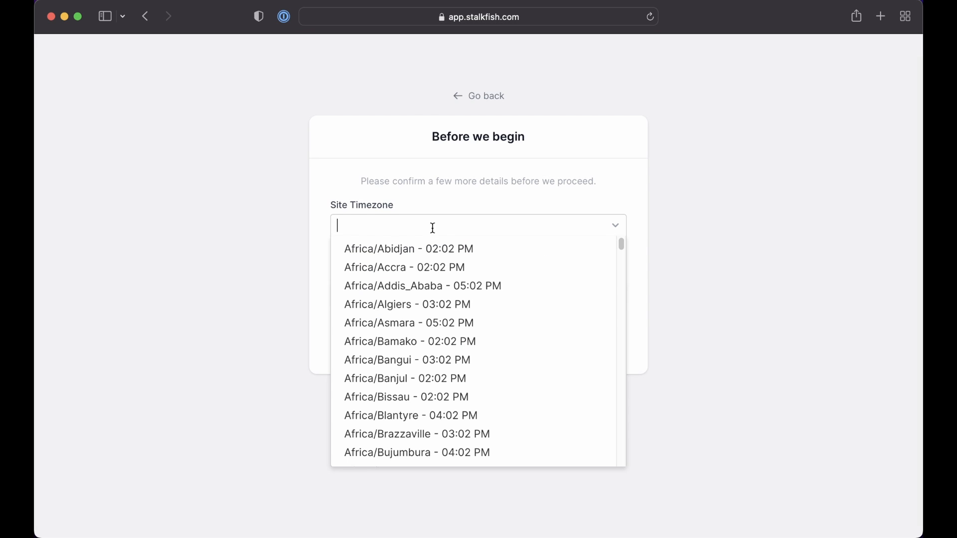
type("Asia/kol")
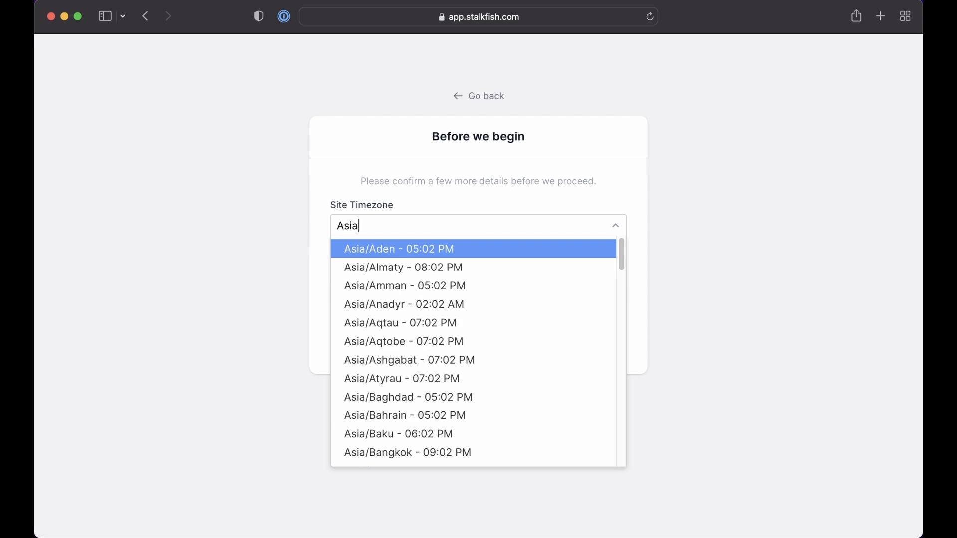
key("Return")
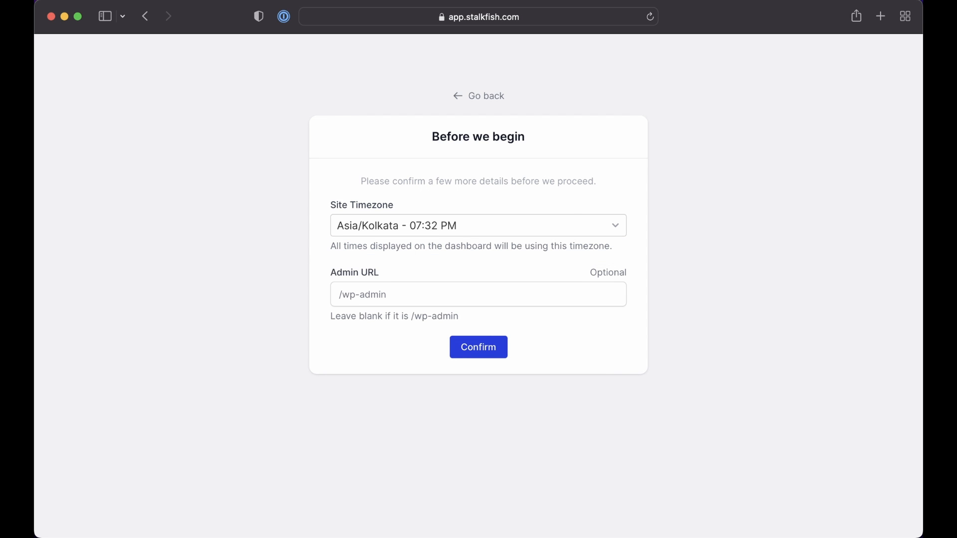
left_click(491, 348)
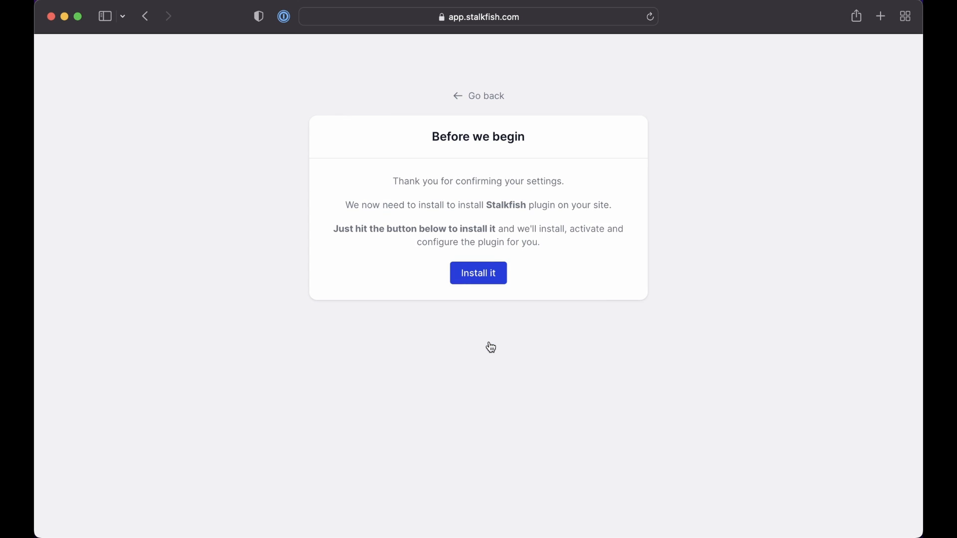
left_click(482, 273)
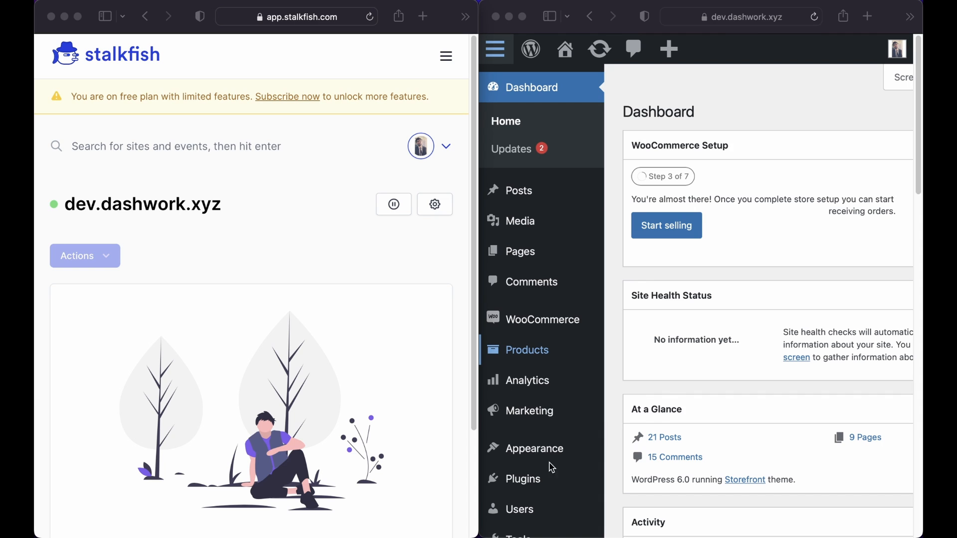
Activate the Classic Editor plugin among the installed plugins in the site's WordPress admin.
left_click(547, 481)
left_click(526, 513)
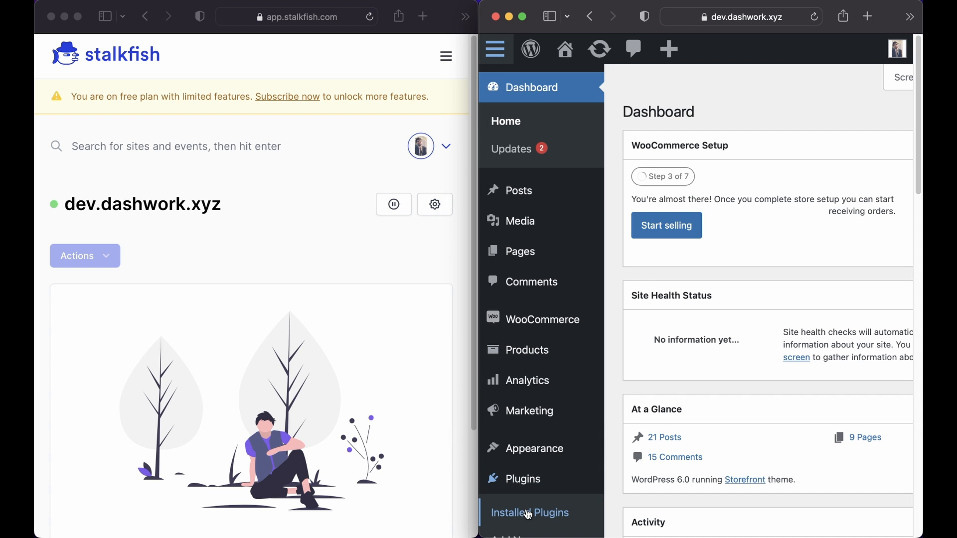
scroll(598, 383, "down", 2)
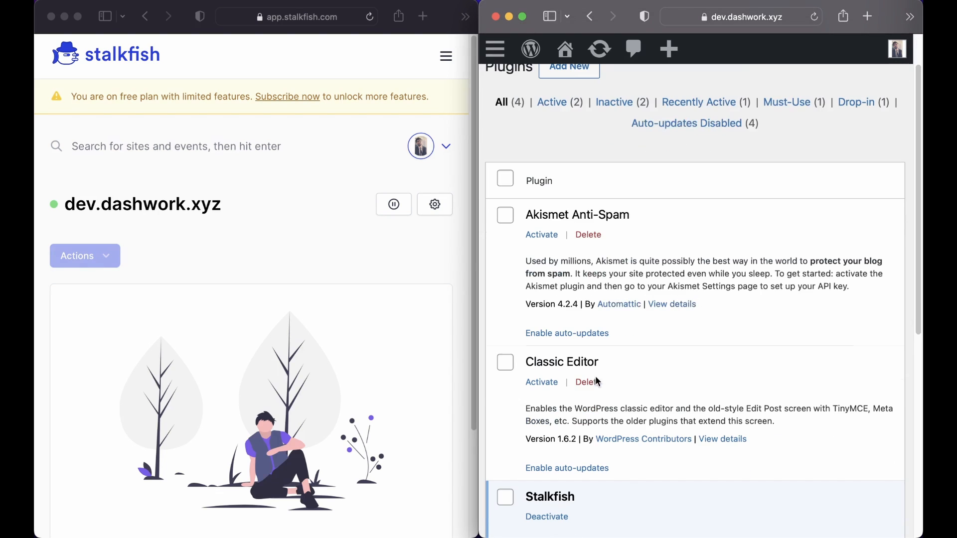
left_click(548, 383)
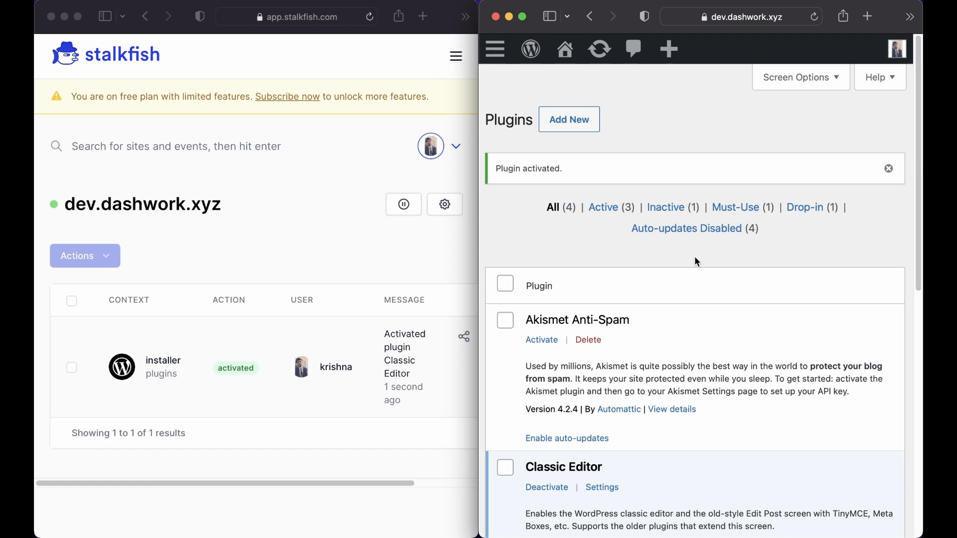
left_click(899, 49)
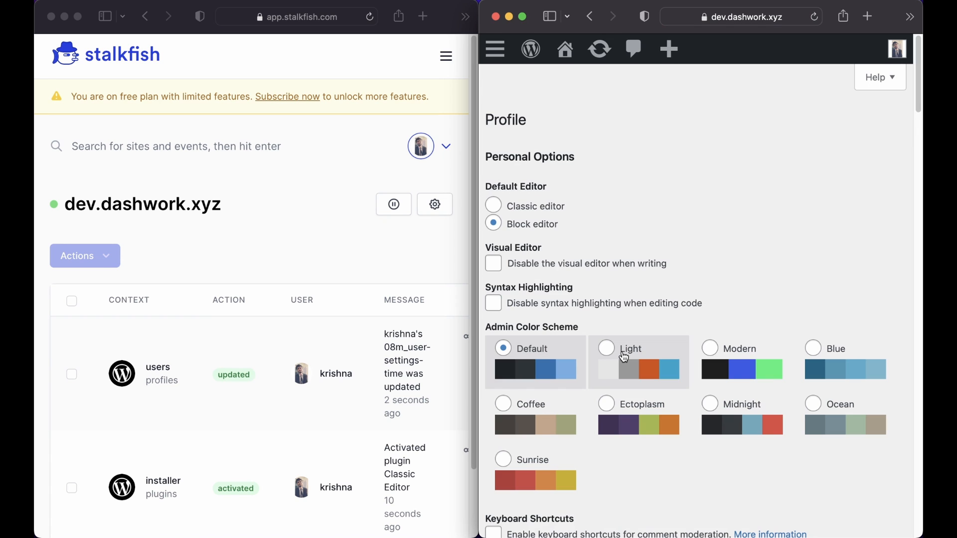
scroll(624, 357, "down", 10)
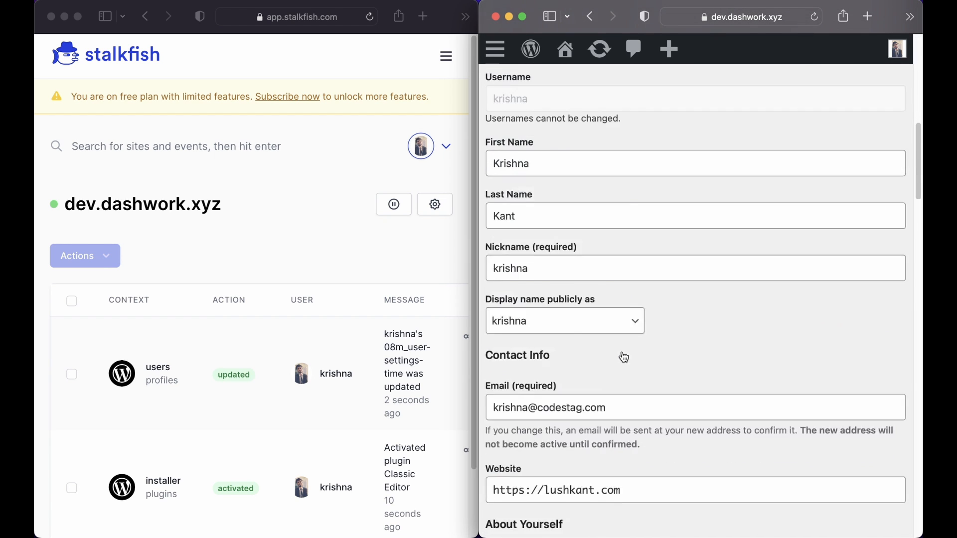
double_click(570, 370)
type("codes")
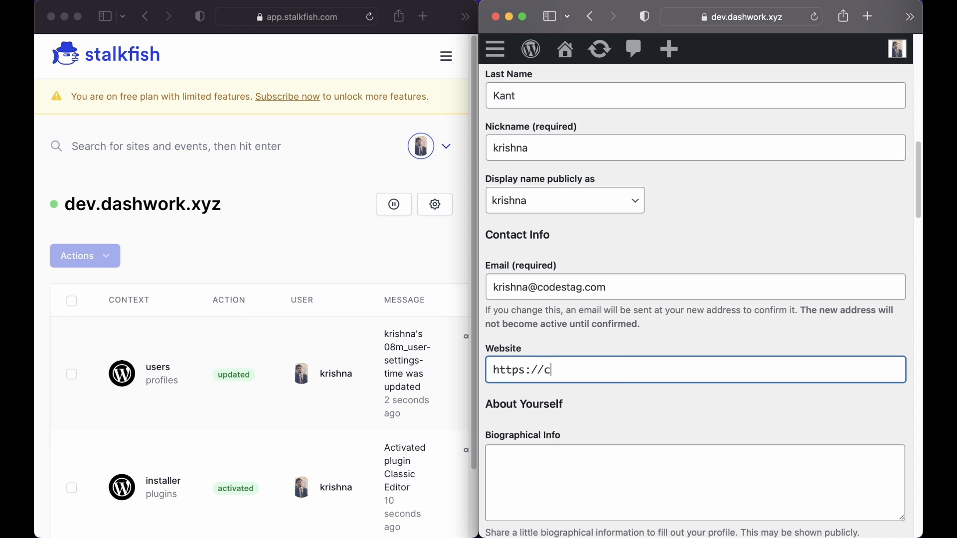
type("tag.com")
scroll(696, 299, "down", 5)
scroll(696, 299, "down", 15)
left_click(545, 451)
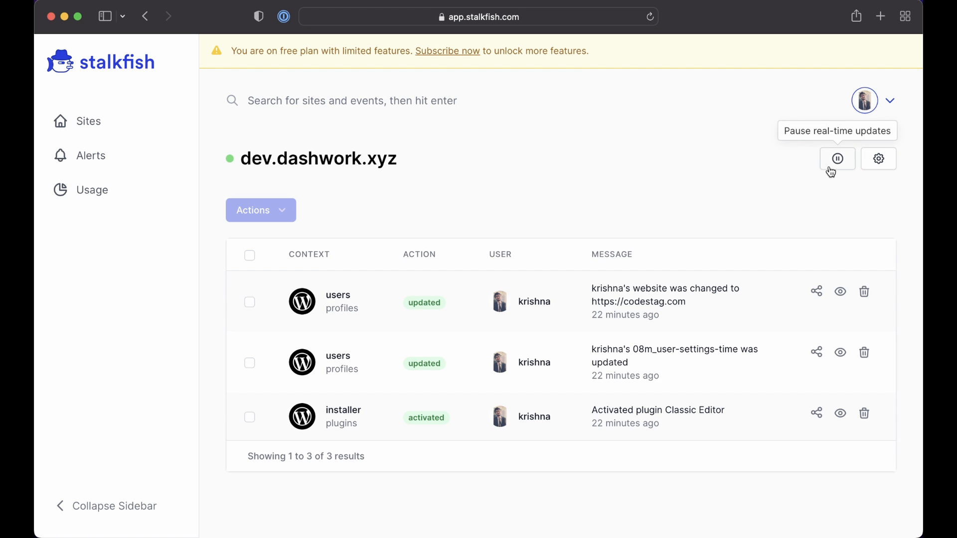
Review the Stalkfish site settings for dev.dashwork.xyz, from site URL to site deletion, and return to the event list.
left_click(882, 163)
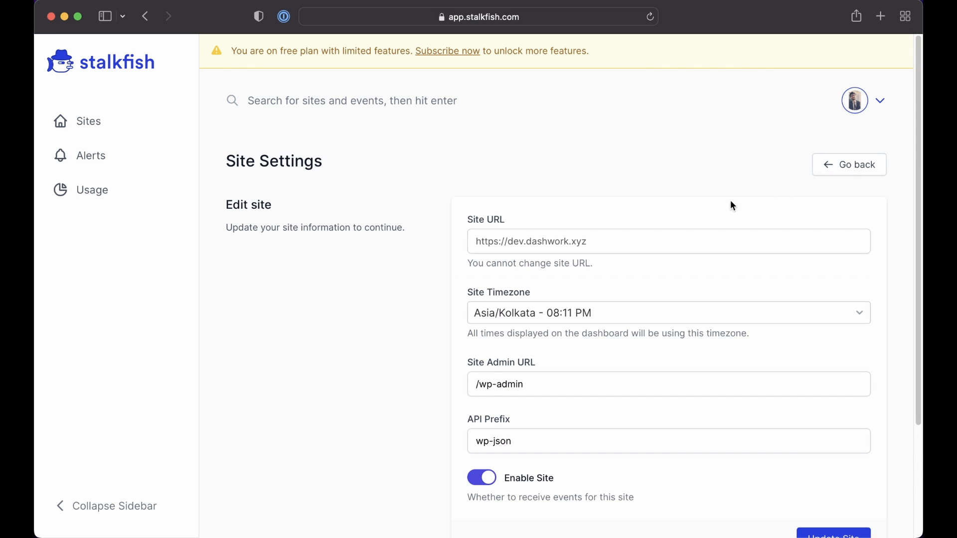
scroll(651, 252, "down", 5)
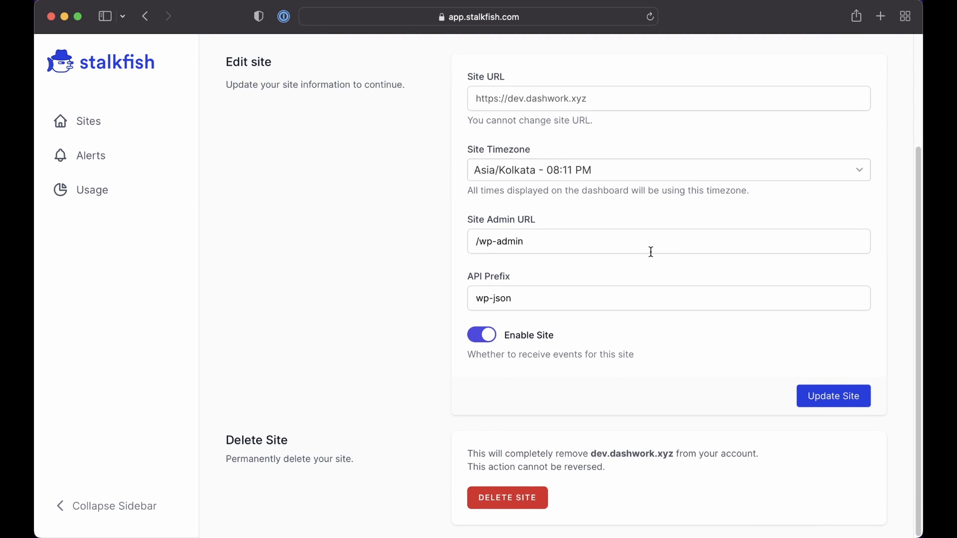
scroll(651, 251, "up", 4)
scroll(651, 255, "up", 1)
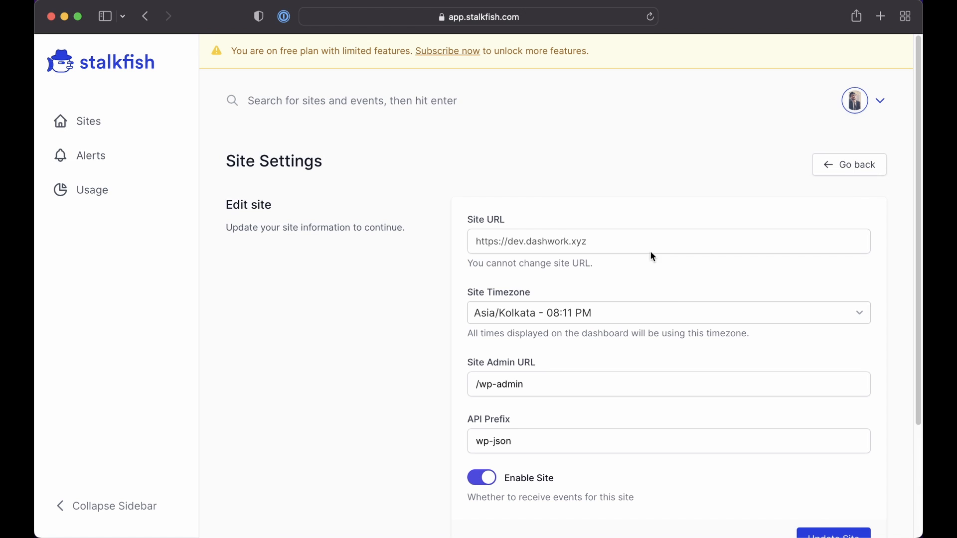
left_click(848, 167)
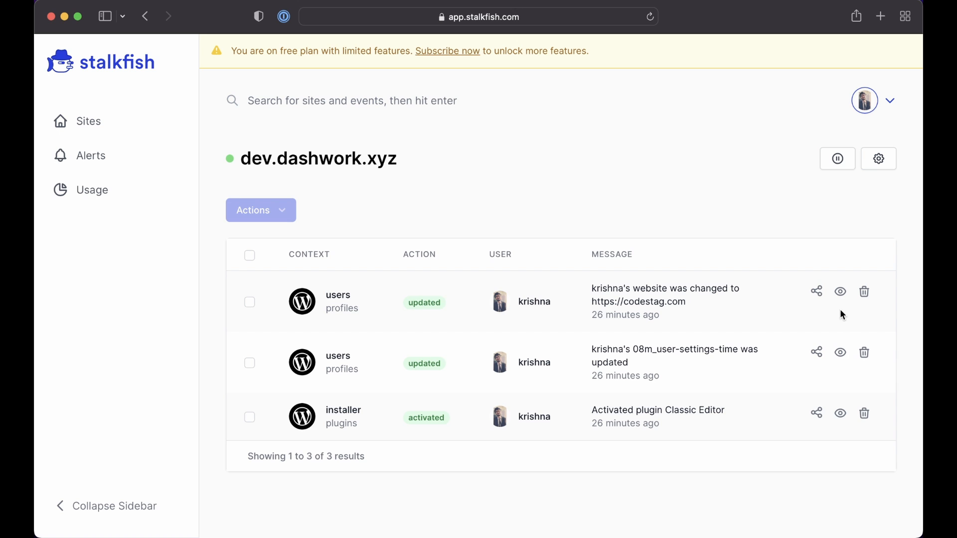
Look at the sharing options and the details page of the website-change event, and return to the event list.
left_click(820, 299)
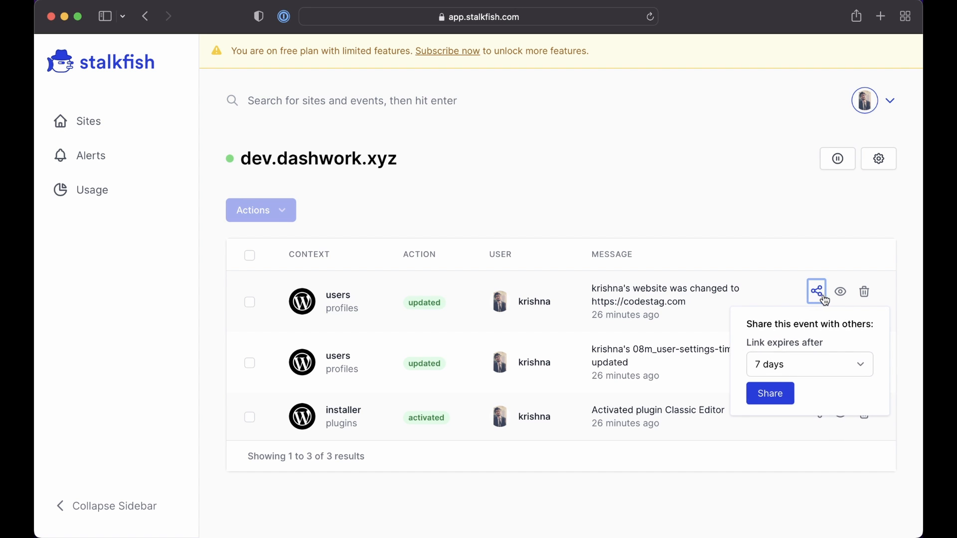
left_click(840, 294)
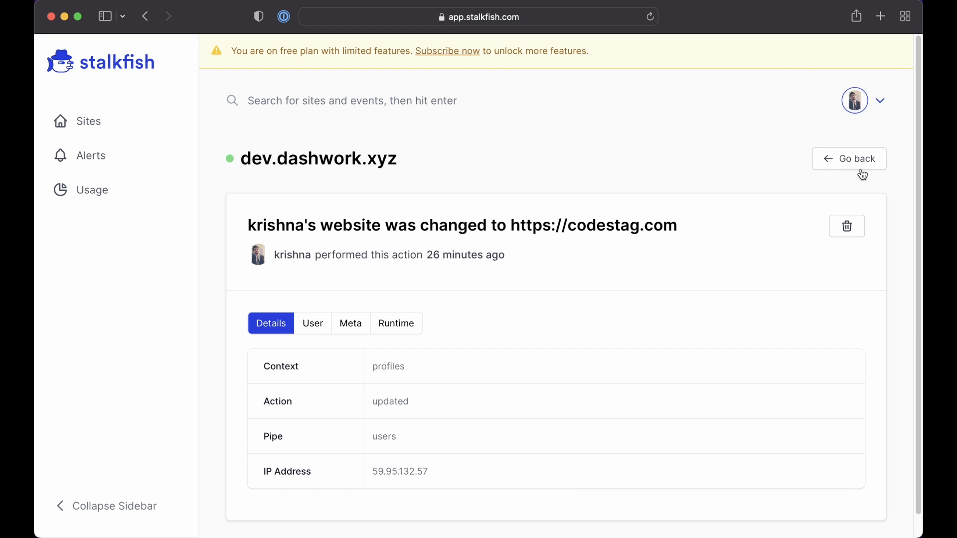
left_click(860, 161)
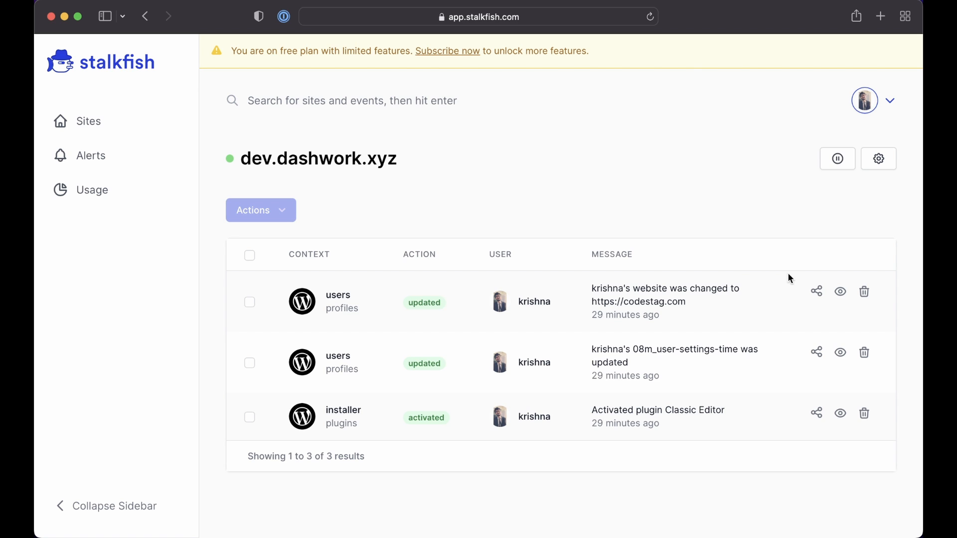
Examine the website-change event's general details, user data, meta data and runtime information.
left_click(840, 293)
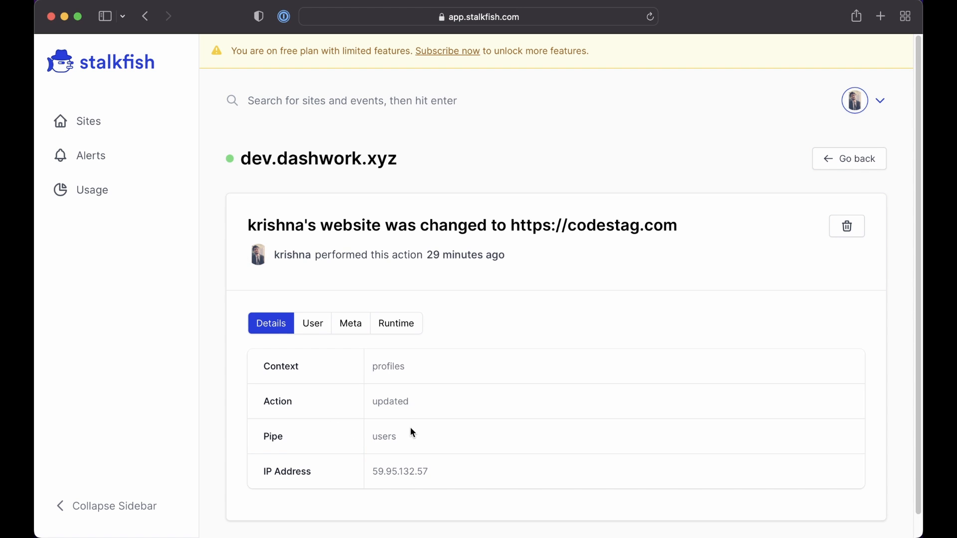
left_click(324, 330)
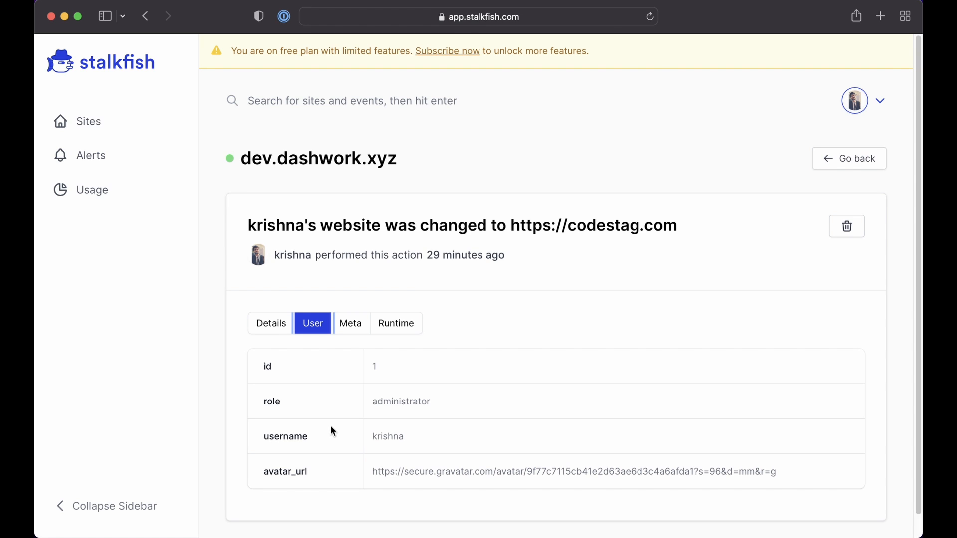
left_click(351, 336)
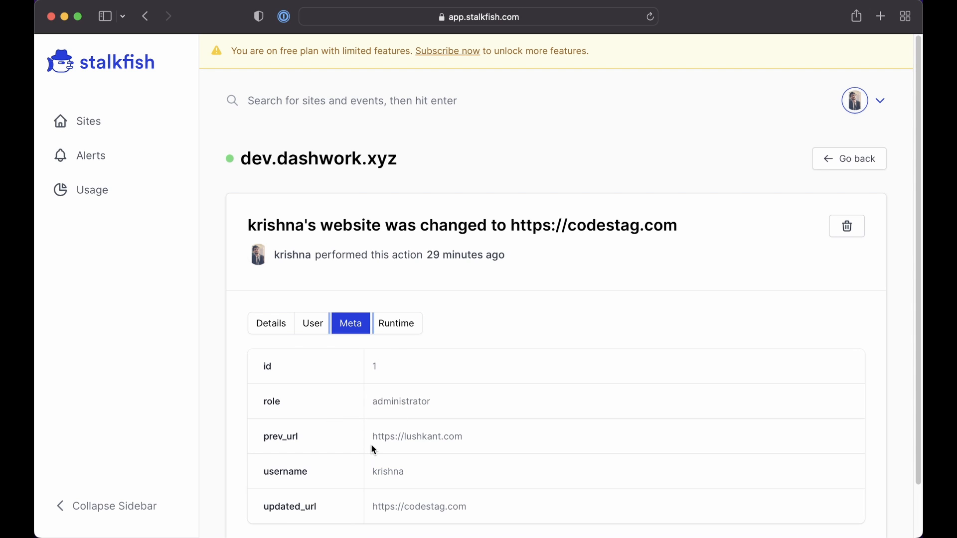
scroll(369, 466, "down", 1)
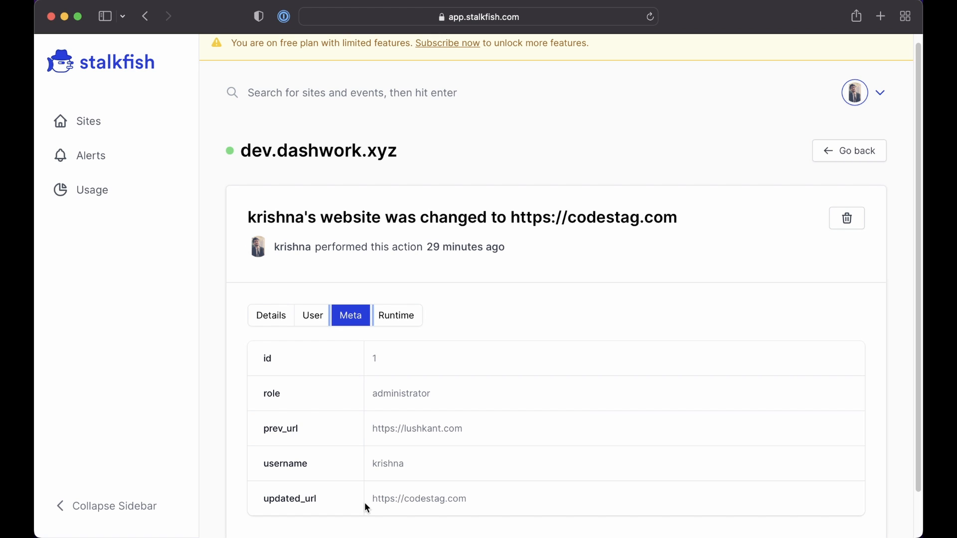
left_click(398, 319)
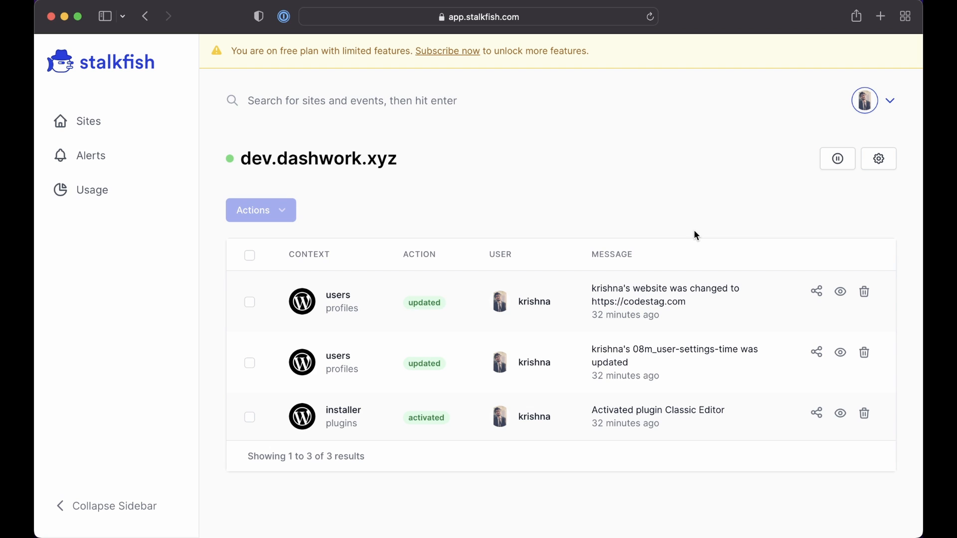
Create a share link for the website-change event that expires after 1 View, open the shared page and reload it.
left_click(818, 293)
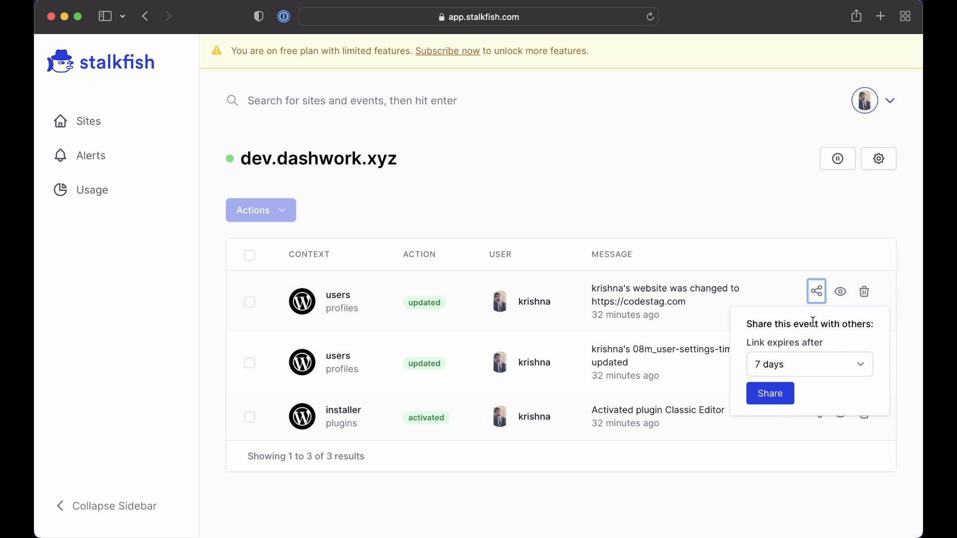
left_click(800, 355)
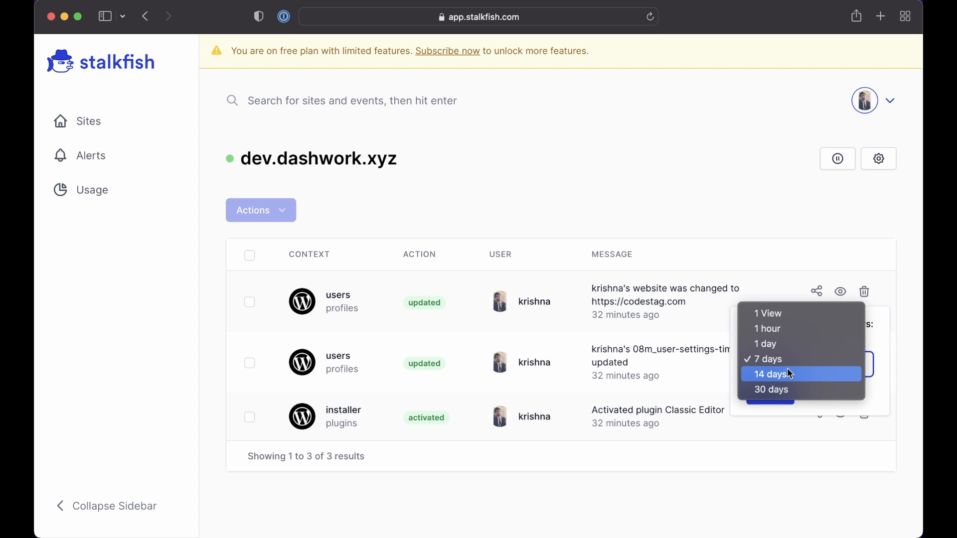
left_click(803, 314)
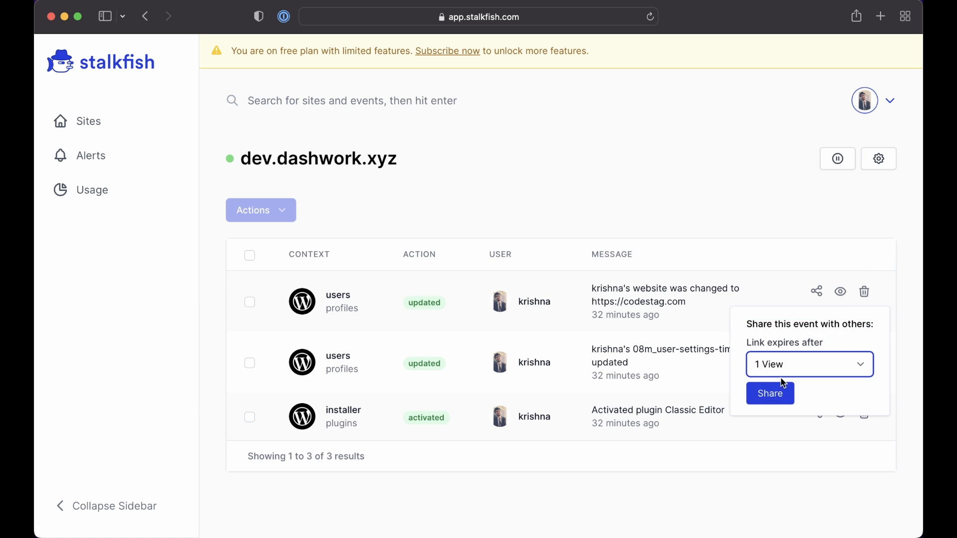
left_click(779, 394)
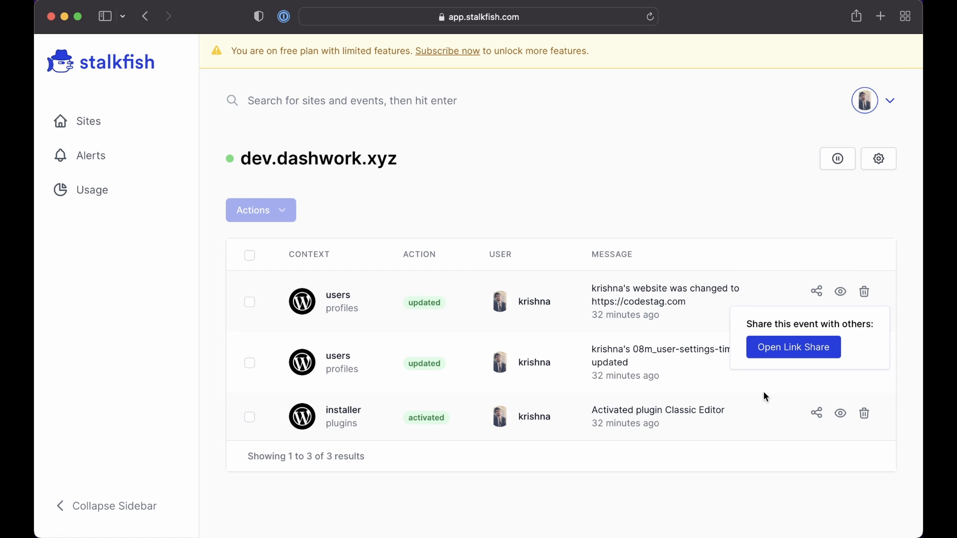
left_click(802, 350)
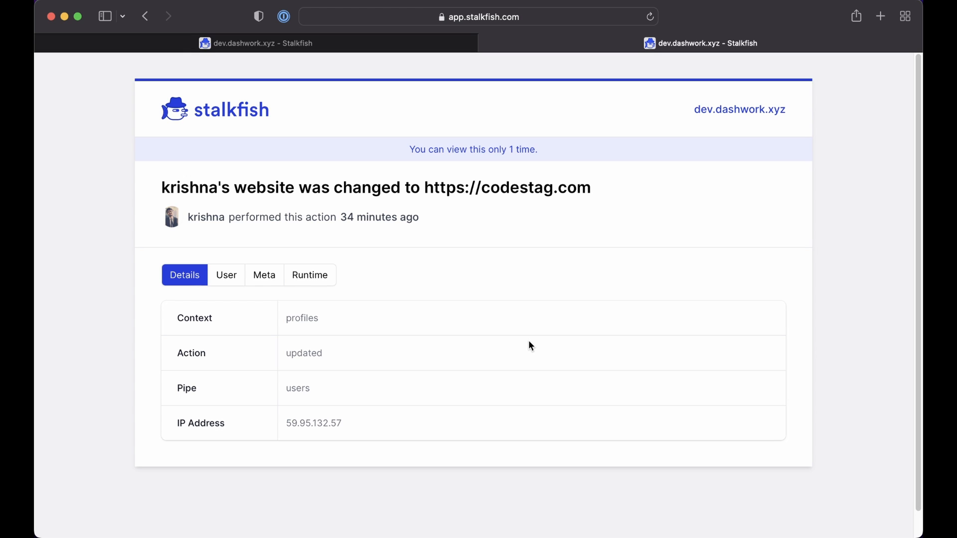
key("super+r")
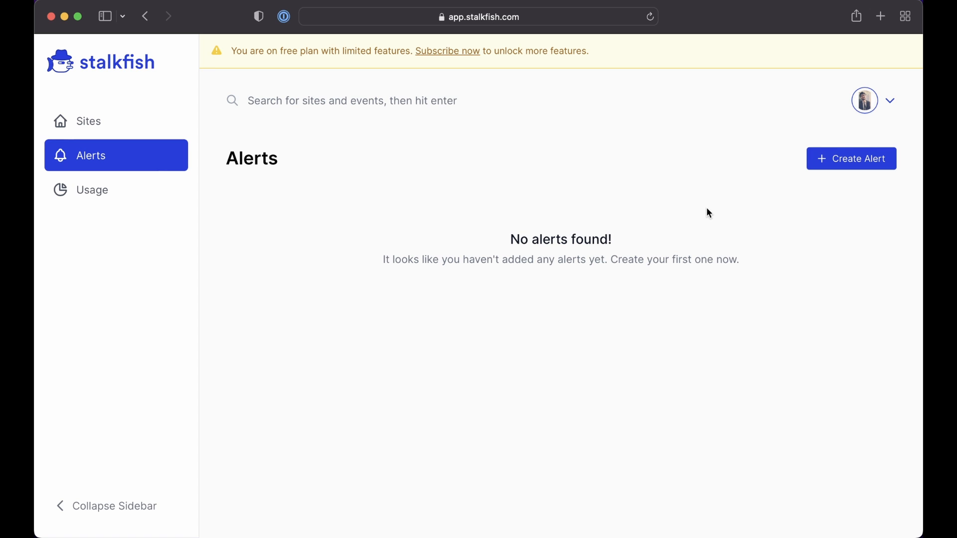
Start a new alert rule named "Plugin deactivations".
left_click(861, 157)
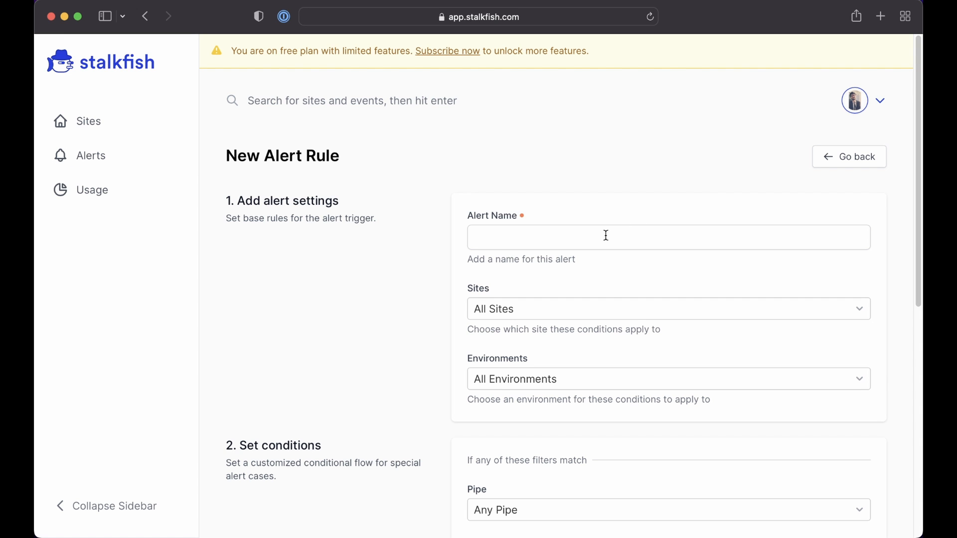
scroll(502, 303, "down", 8)
scroll(502, 303, "up", 8)
scroll(492, 310, "down", 1)
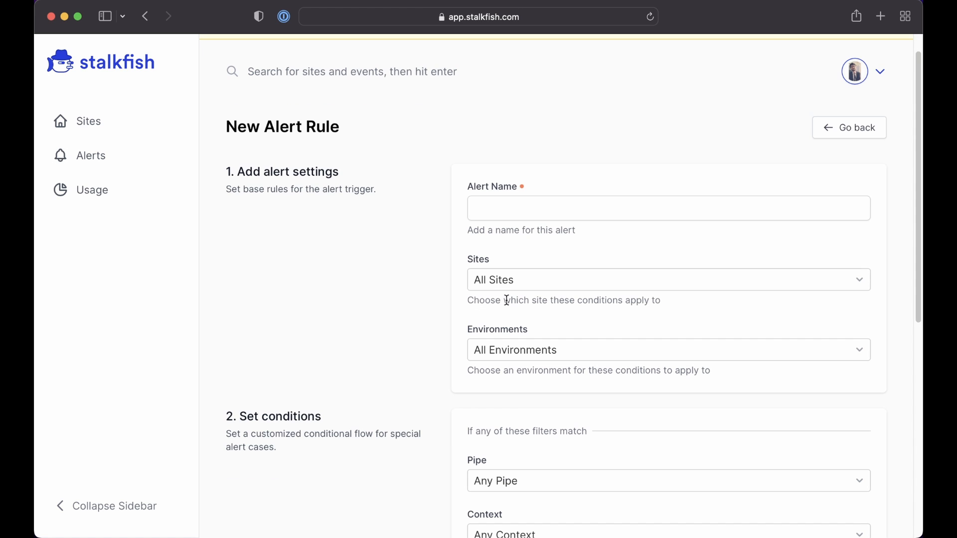
left_click(619, 203)
type("Plugin deactivations")
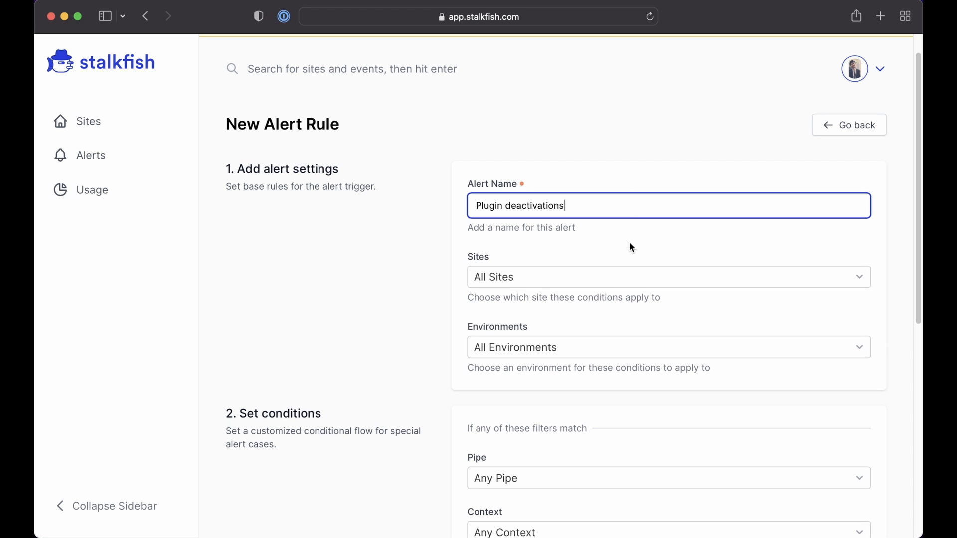
Set the alert conditions to the installer pipe, the plugins context and the deactivated action.
scroll(528, 351, "down", 5)
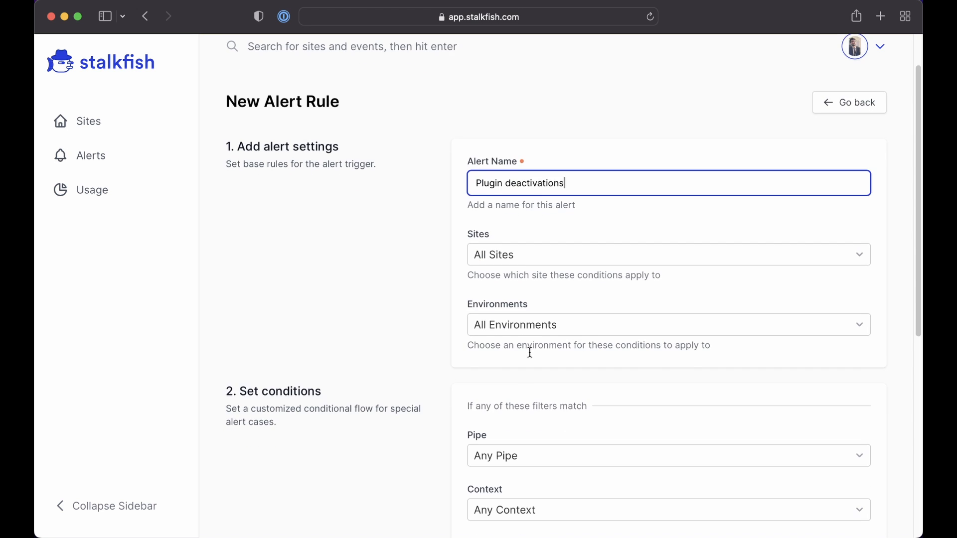
scroll(532, 356, "down", 3)
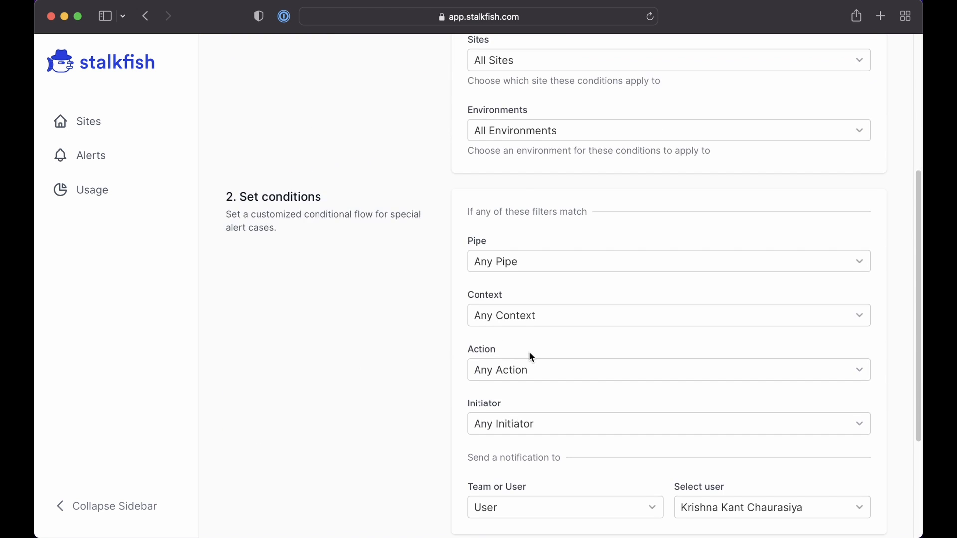
scroll(399, 303, "down", 1)
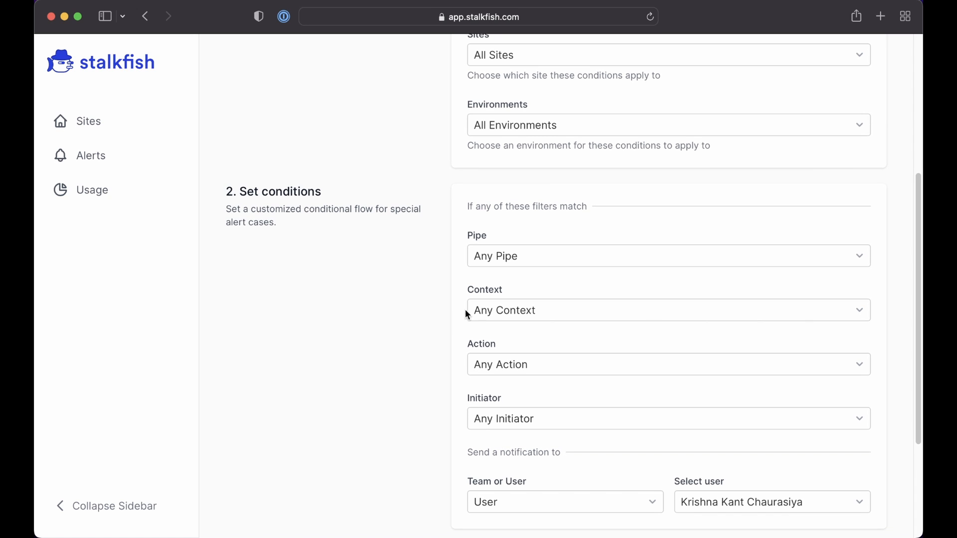
scroll(546, 308, "down", 1)
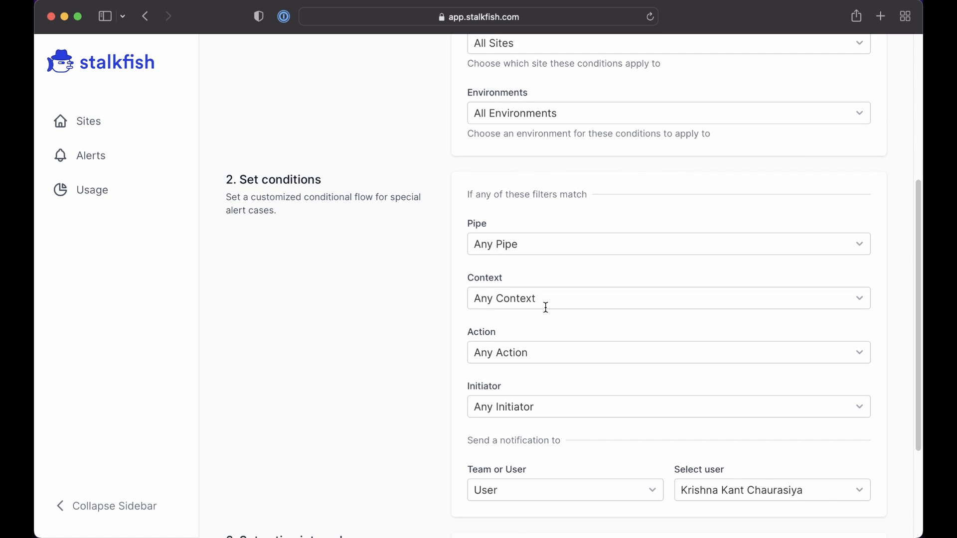
left_click(571, 249)
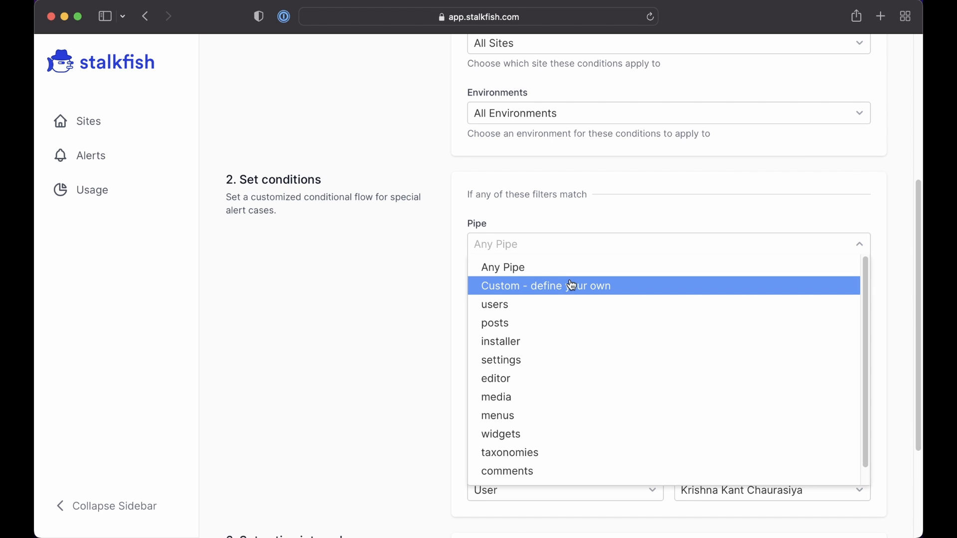
left_click(543, 341)
scroll(546, 251, "down", 2)
left_click(568, 224)
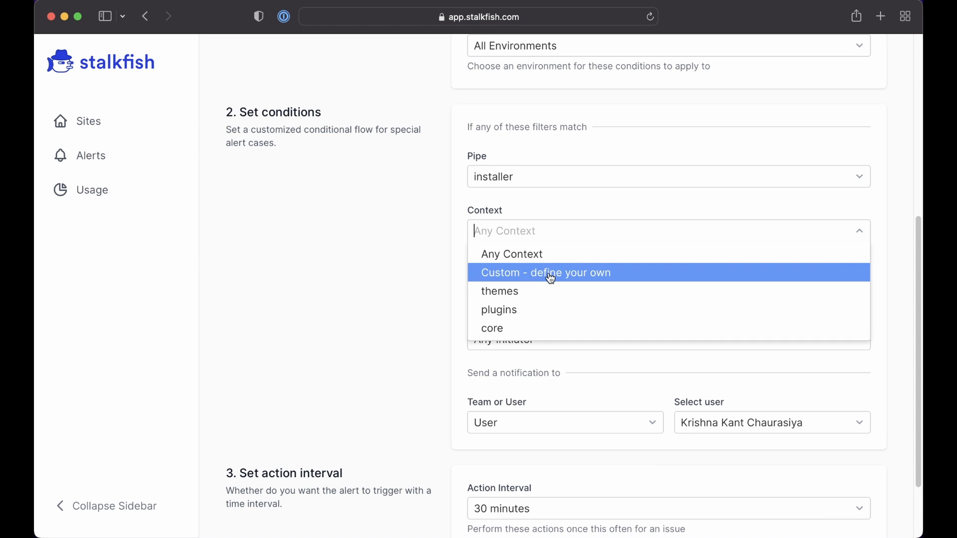
left_click(519, 311)
scroll(576, 292, "down", 1)
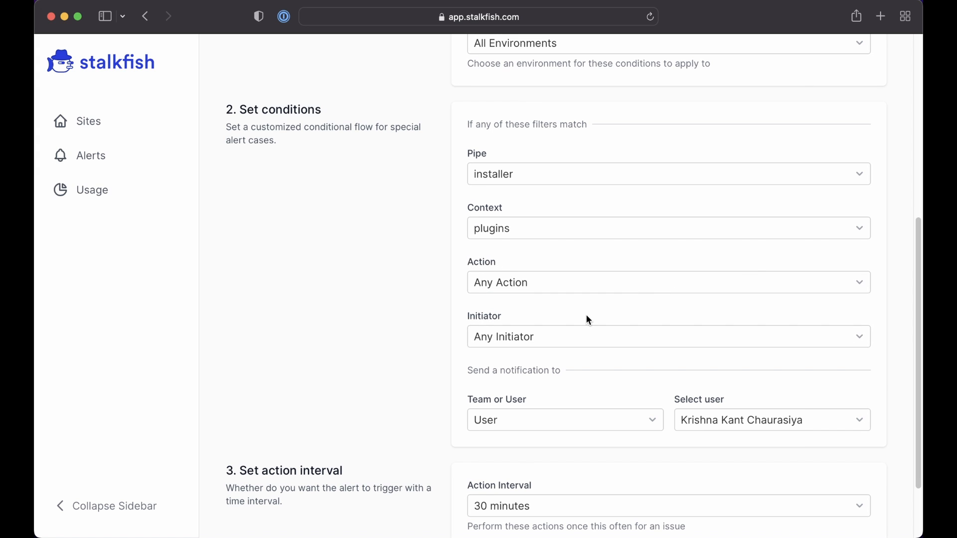
left_click(559, 293)
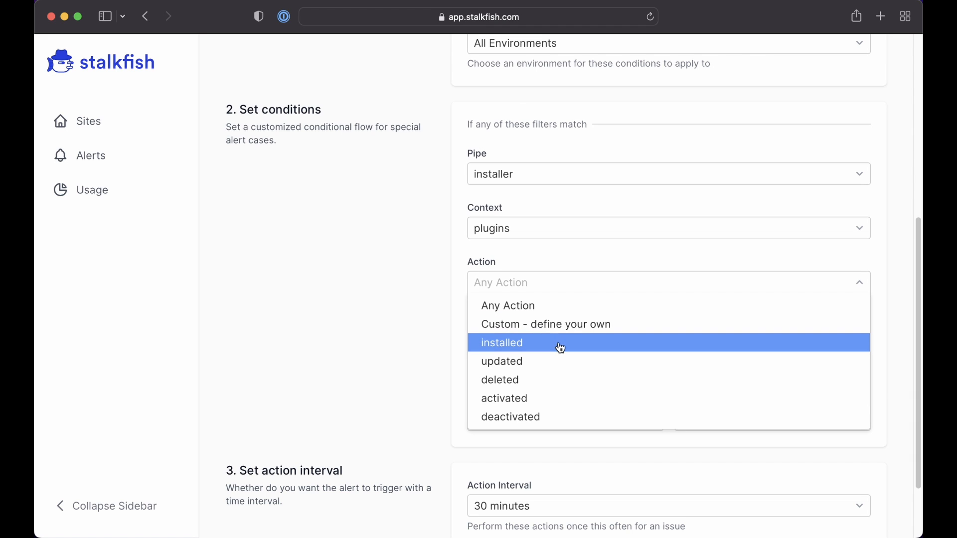
left_click(535, 418)
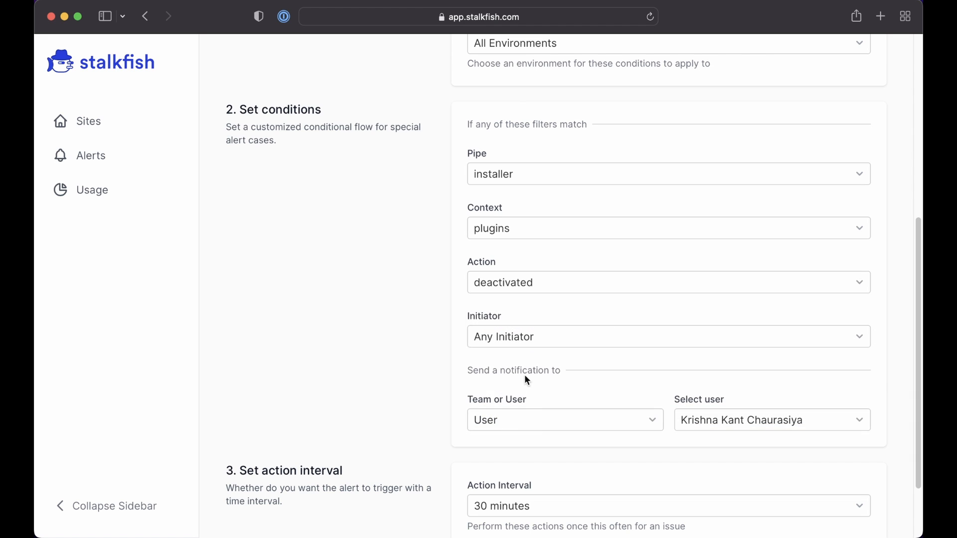
Check which initiator choices and which team or user notification choices the alert rule offers.
left_click(541, 340)
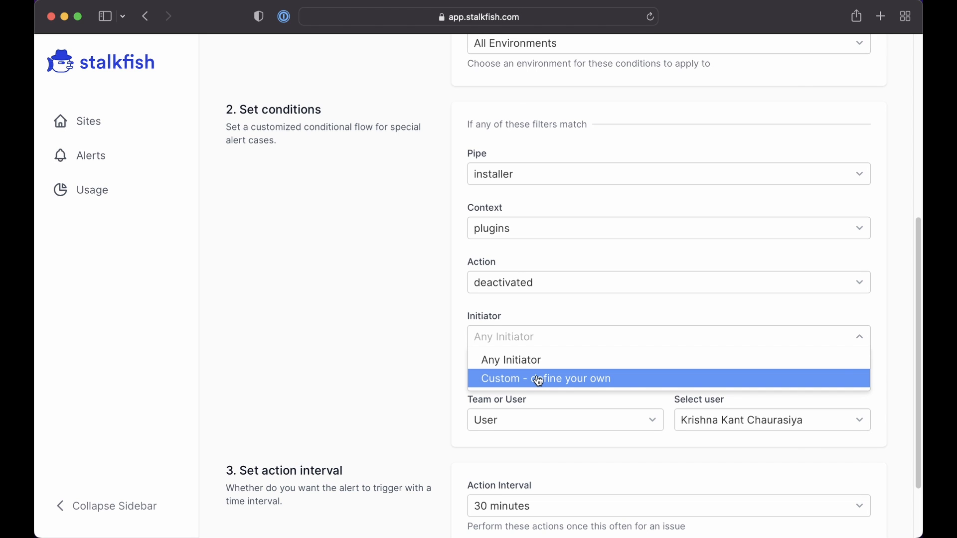
left_click(430, 336)
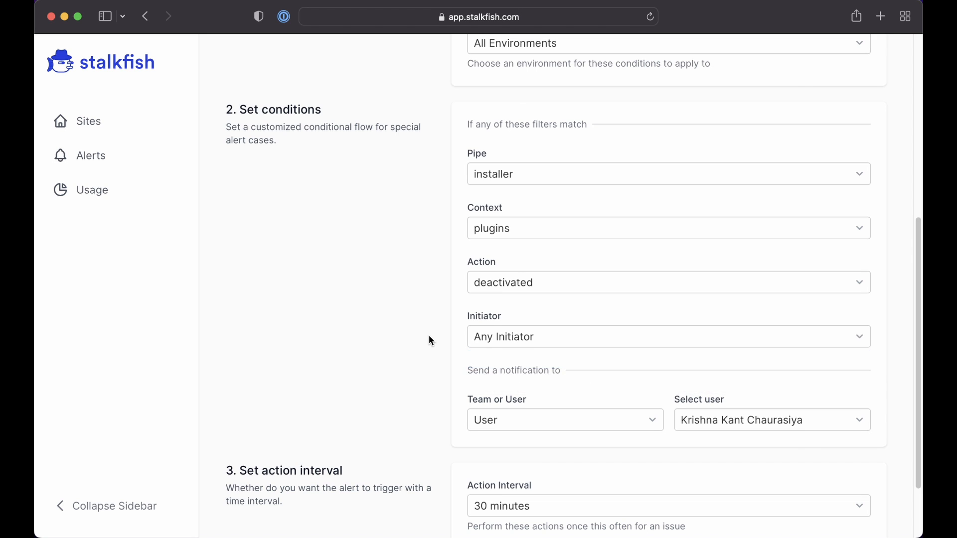
scroll(431, 345, "down", 1)
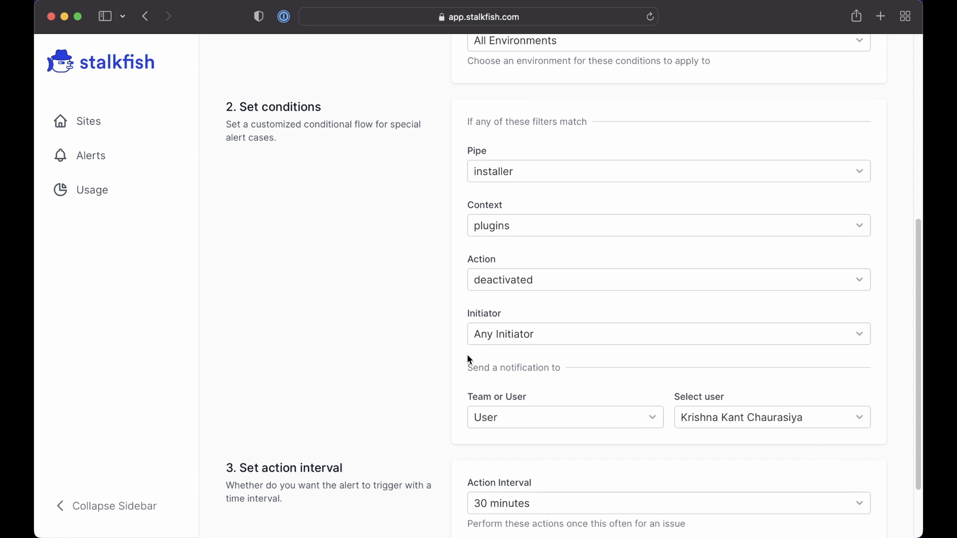
left_click(484, 419)
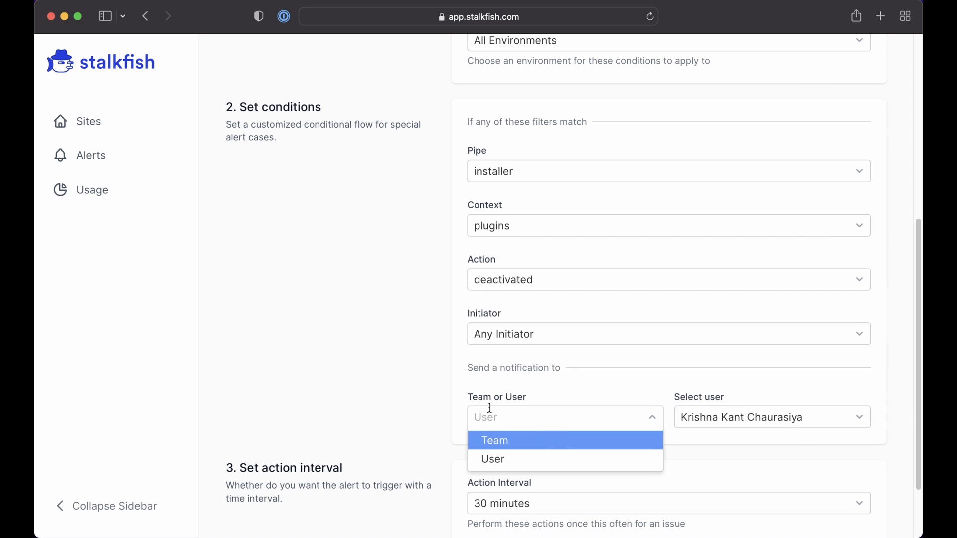
left_click(442, 404)
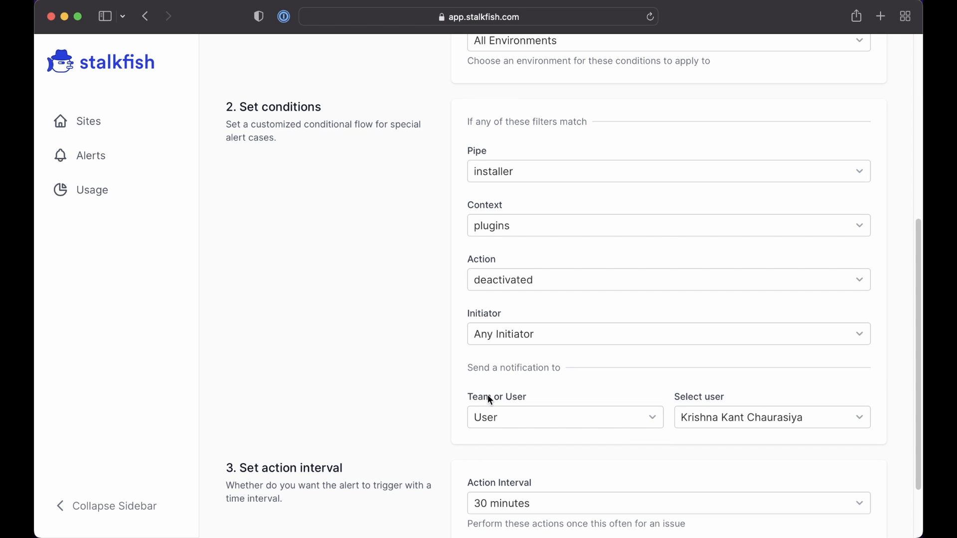
Look through the action interval choices, keep 30 minutes and save the alert rule.
scroll(490, 400, "down", 3)
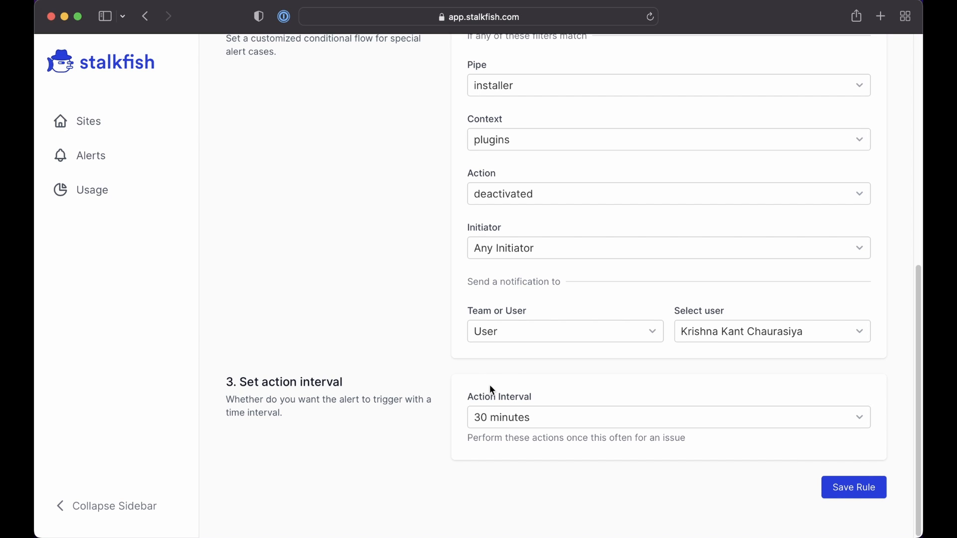
left_click(528, 415)
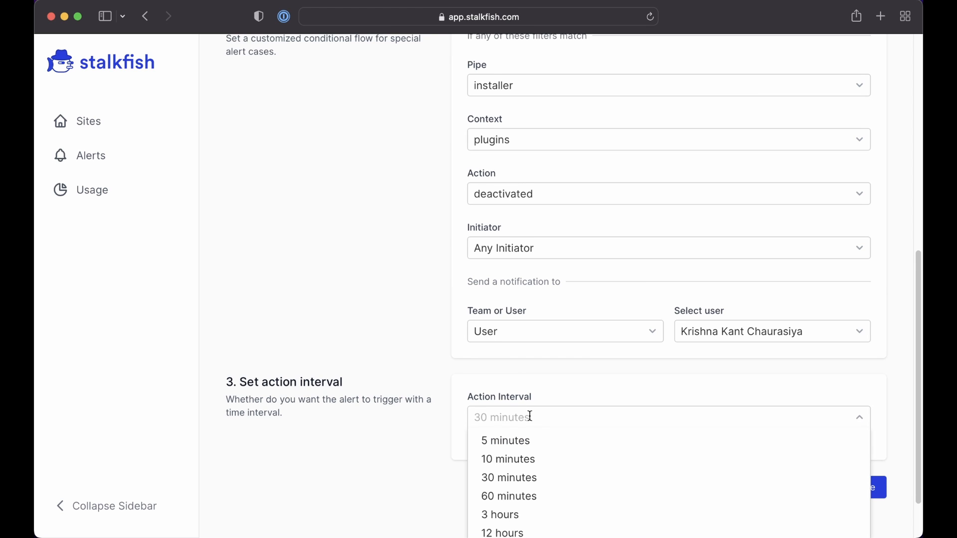
scroll(521, 445, "down", 2)
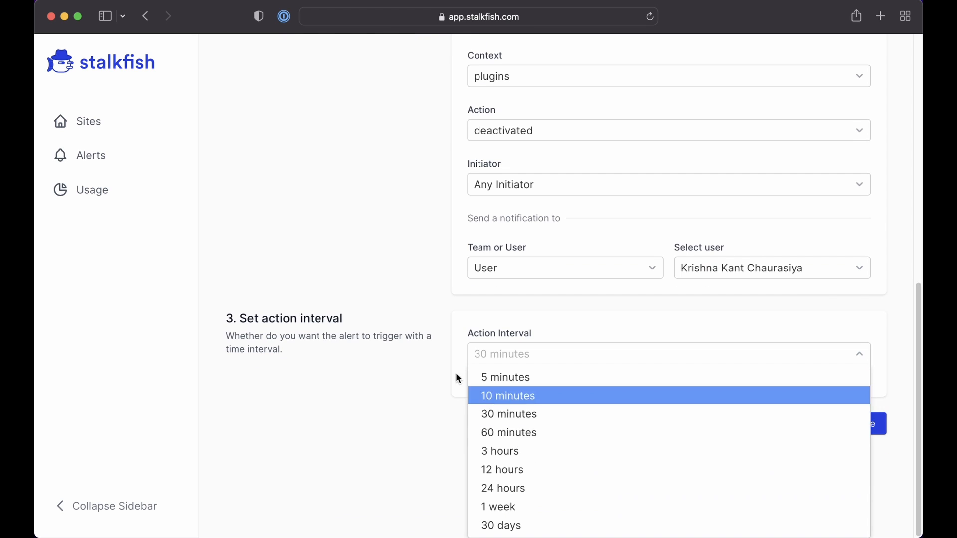
left_click(409, 337)
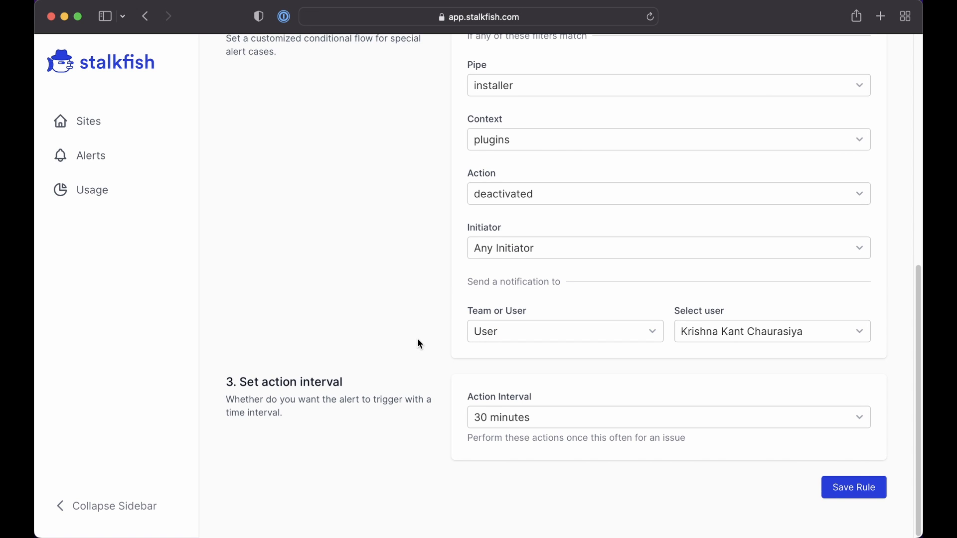
left_click(852, 492)
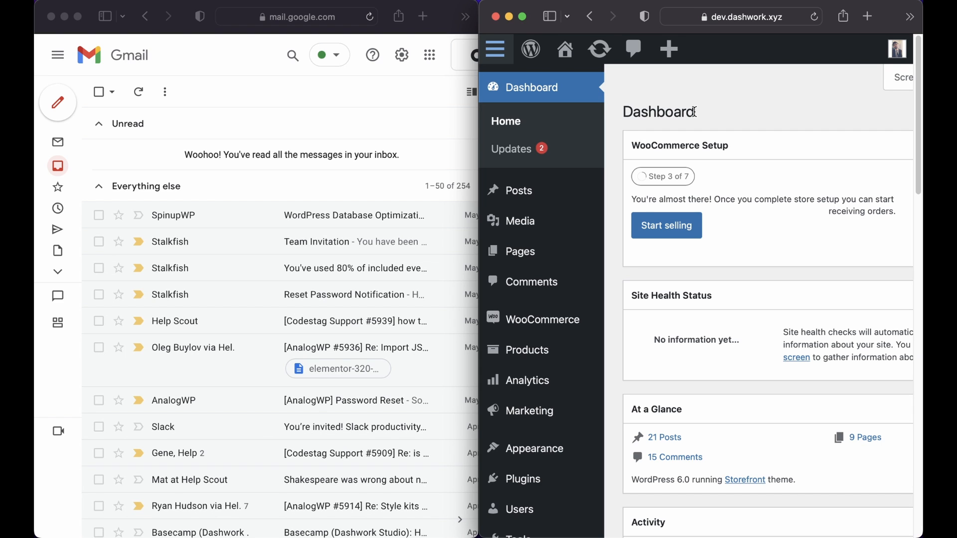
Deactivate the Classic Editor plugin from the installed plugins of the dev.dashwork.xyz WordPress site.
left_click(529, 480)
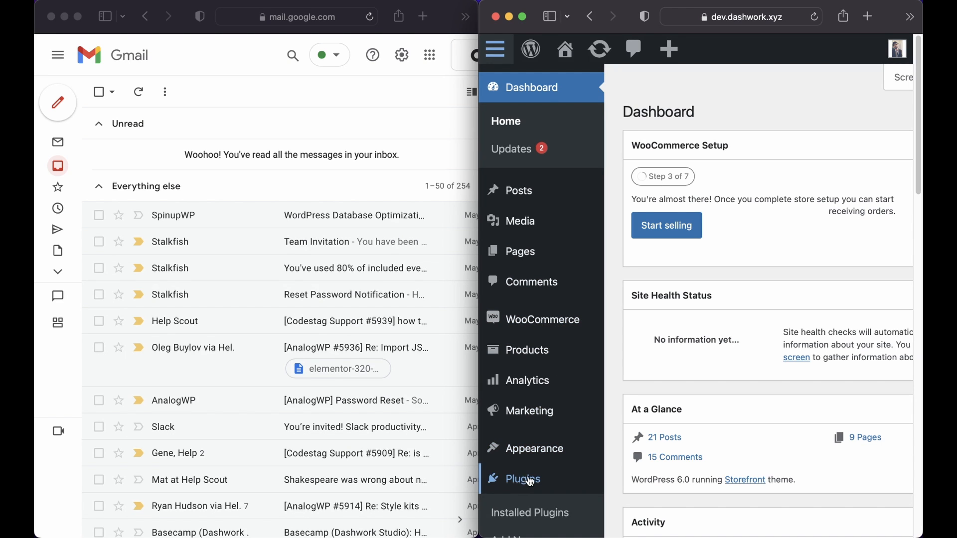
left_click(534, 498)
scroll(534, 498, "down", 1)
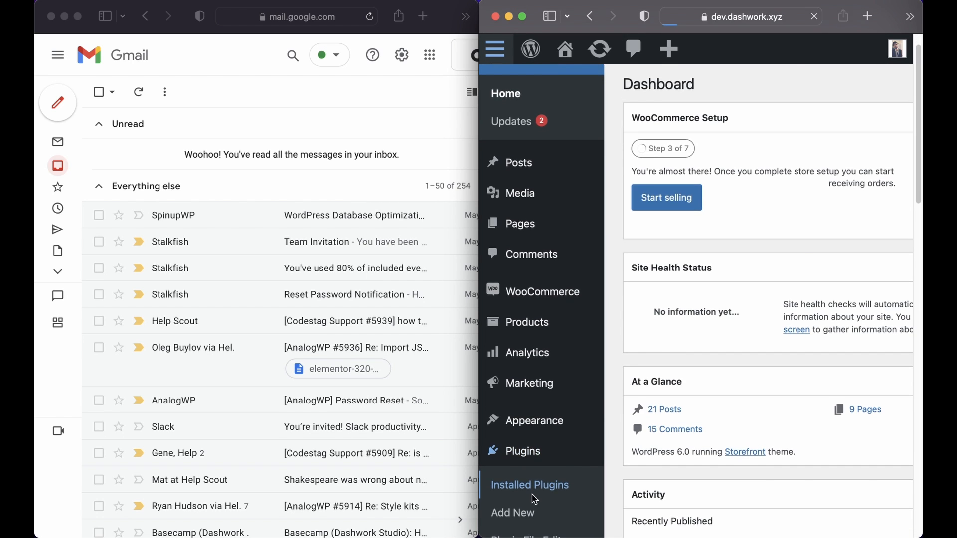
scroll(626, 399, "down", 4)
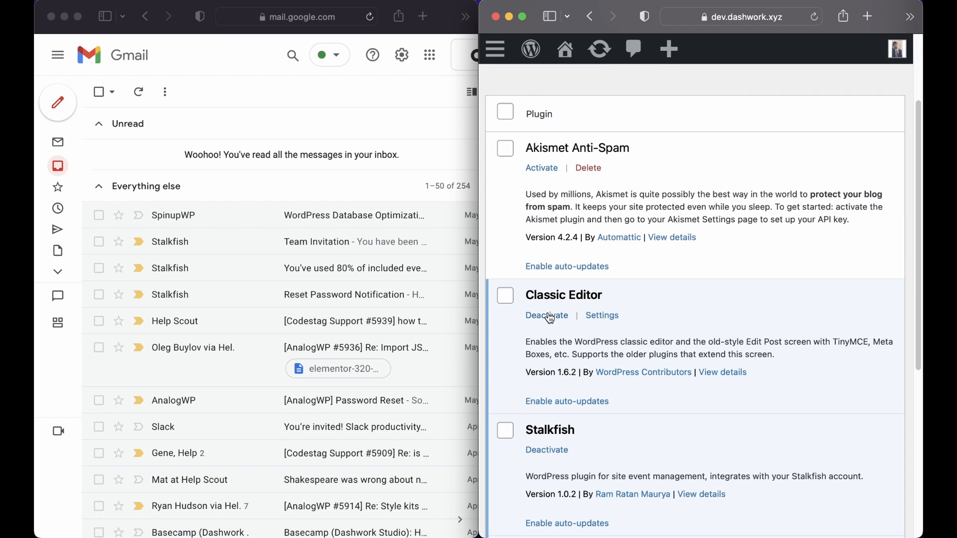
left_click(548, 316)
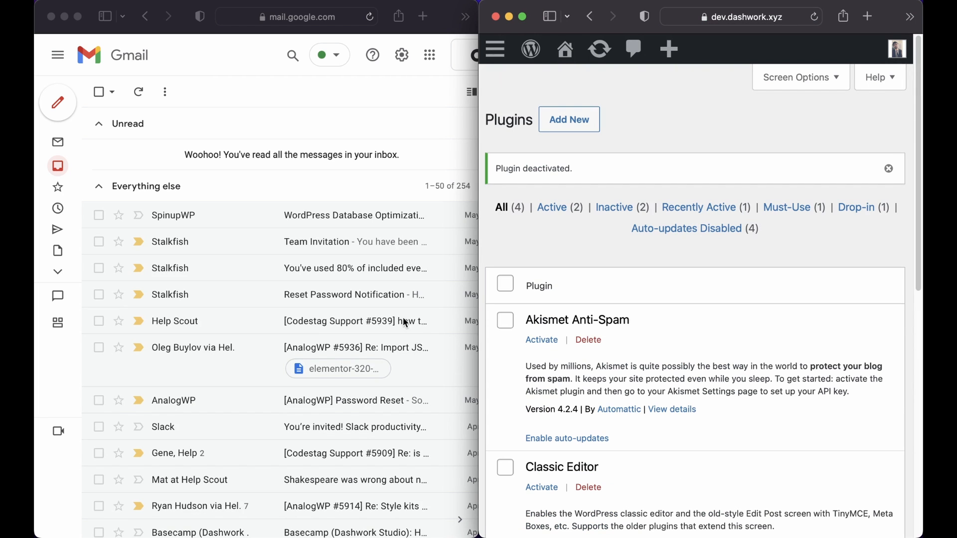
Switch to Gmail, open the new Stalkfish alert email and read through its event details.
left_click(283, 167)
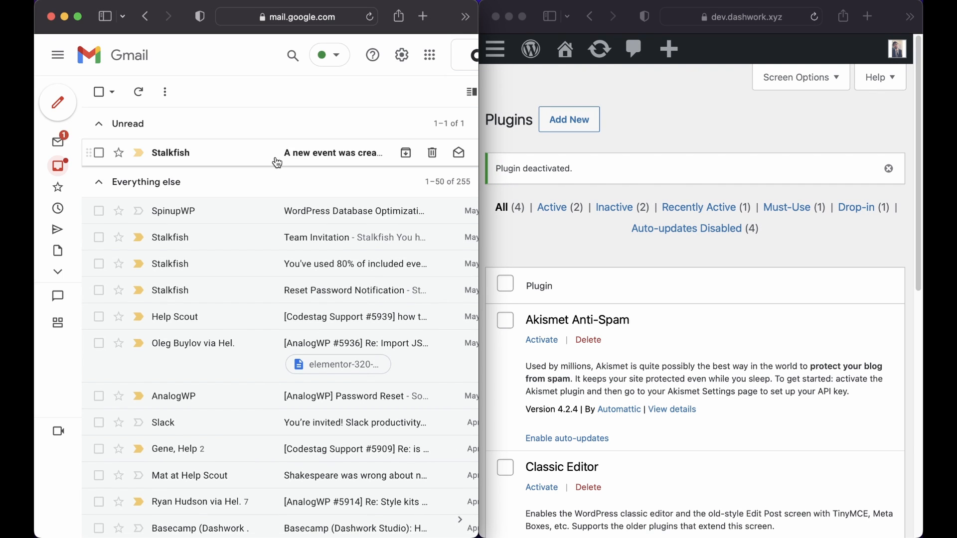
left_click(277, 163)
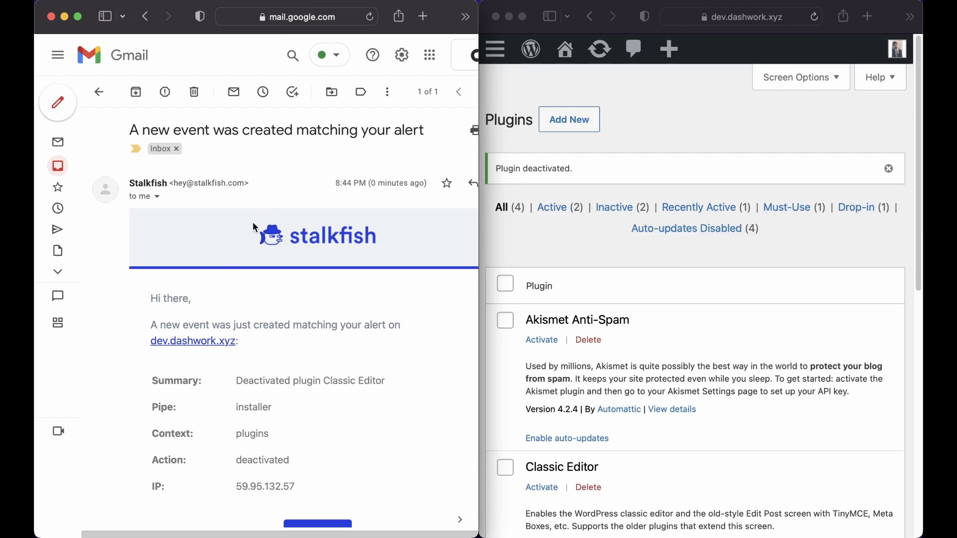
scroll(292, 420, "down", 1)
scroll(292, 420, "down", 3)
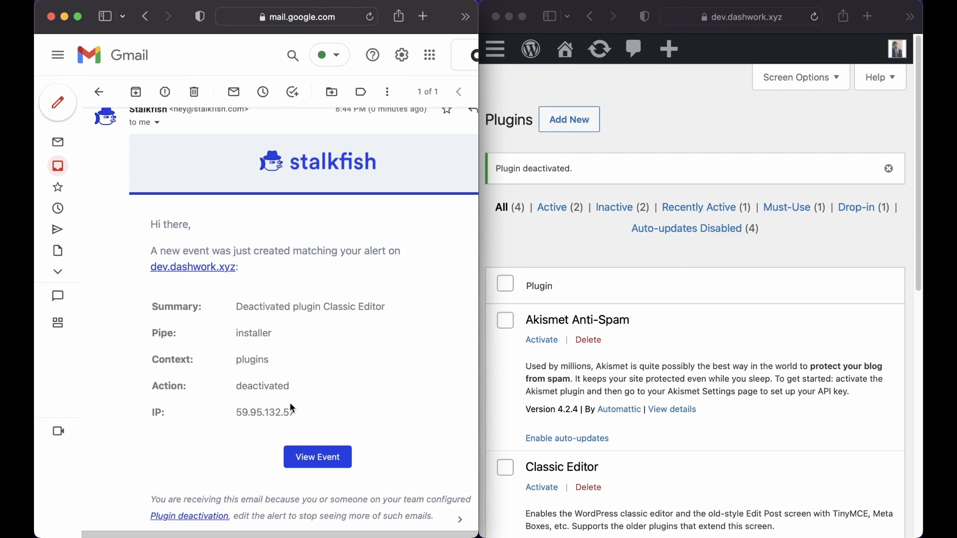
scroll(293, 394, "down", 1)
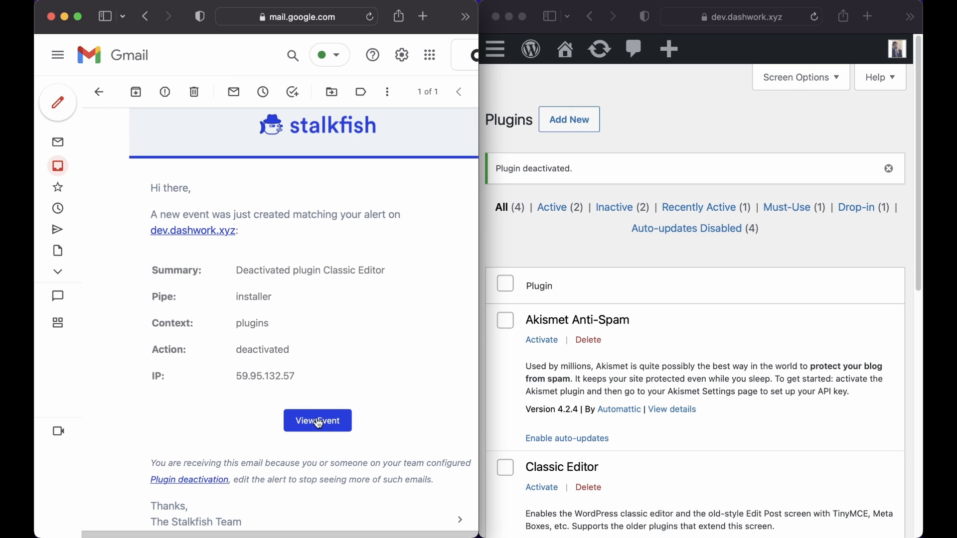
scroll(303, 332, "down", 1)
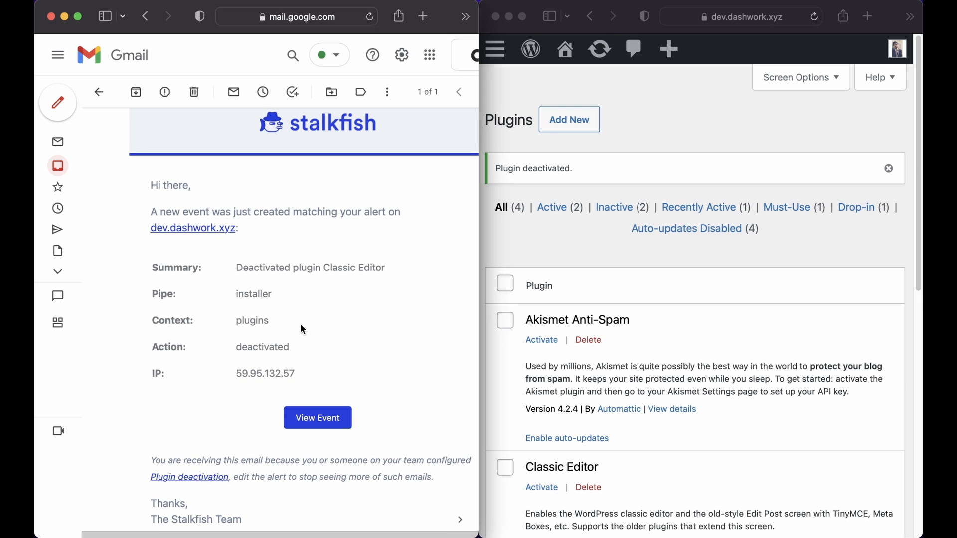